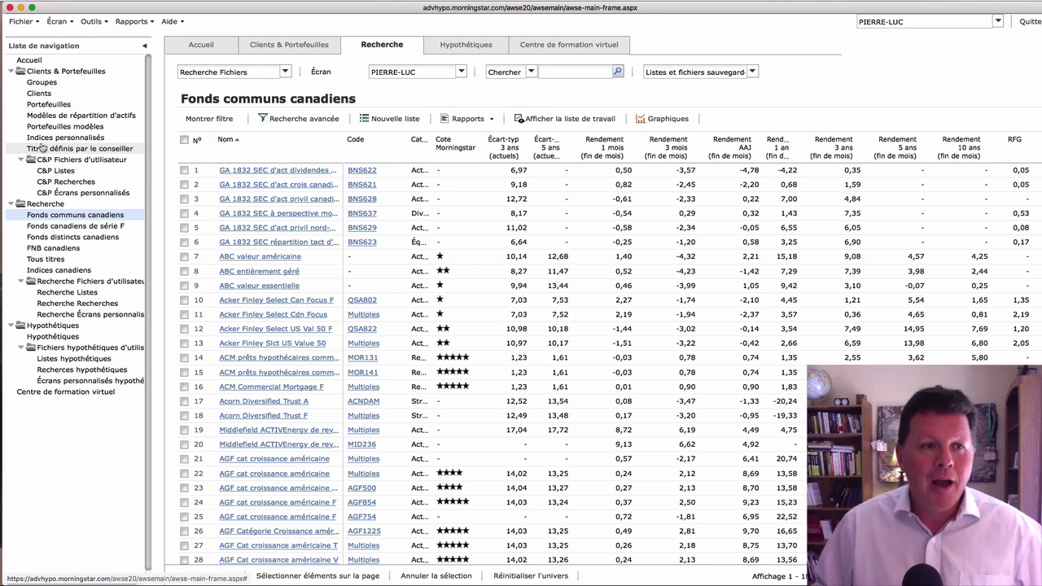
Open the advisor-defined security FOND INTERNE - ÉQUILIBRÉ for editing and enlarge its window.
click(56, 150)
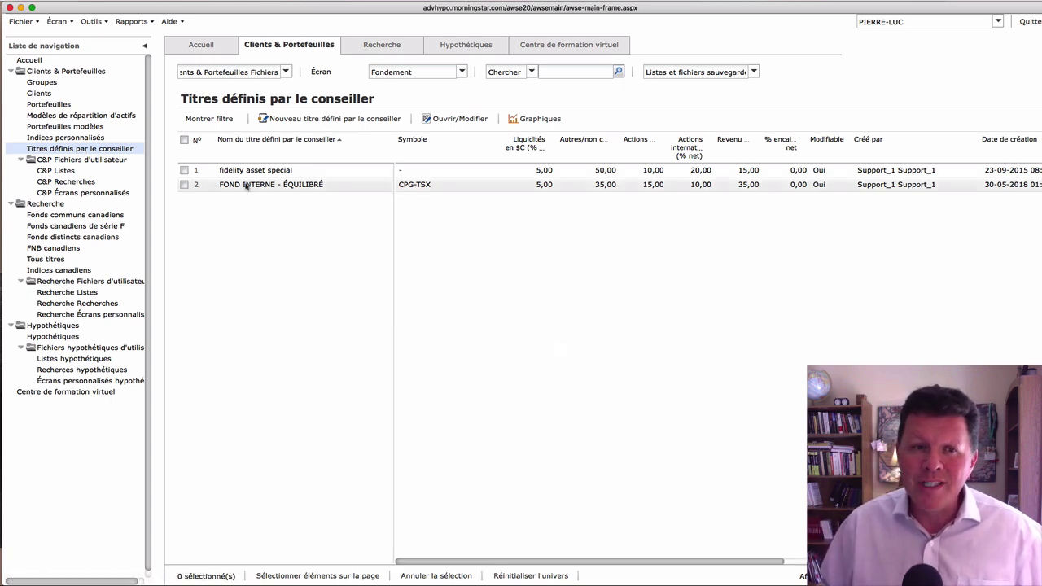
click(184, 185)
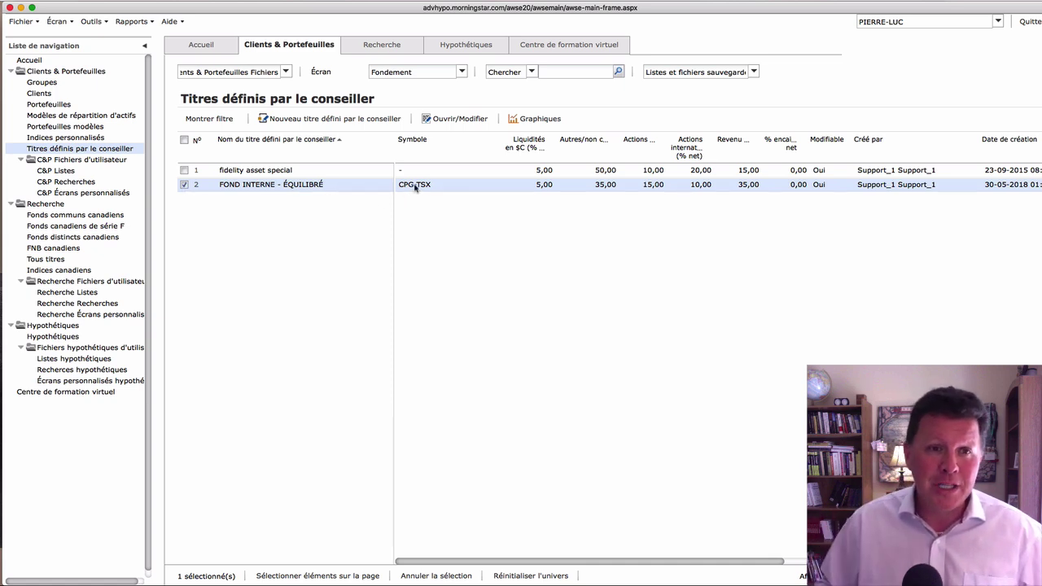
click(460, 119)
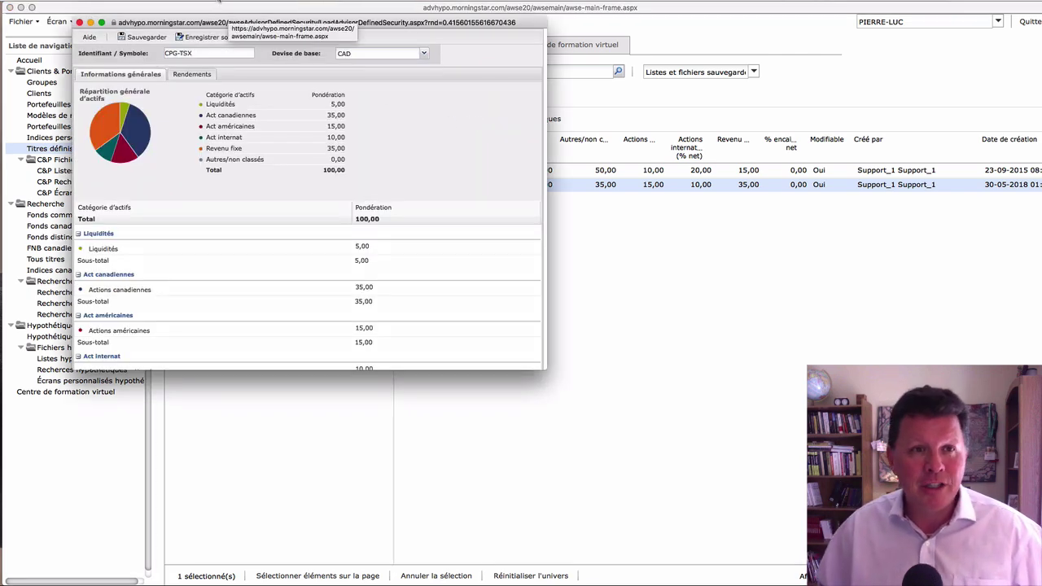
drag(216, 22, 189, 7)
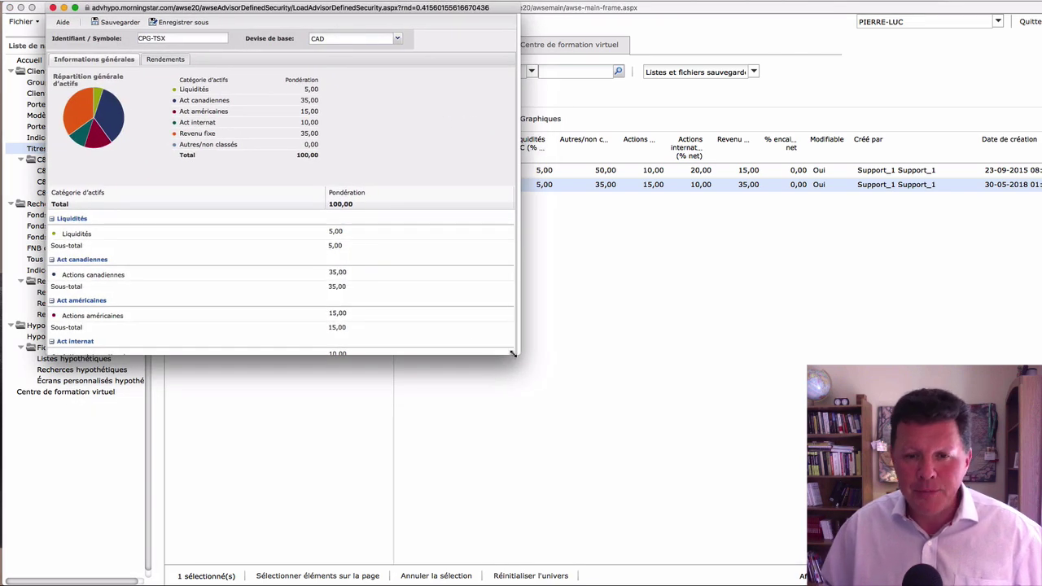
drag(514, 355, 898, 480)
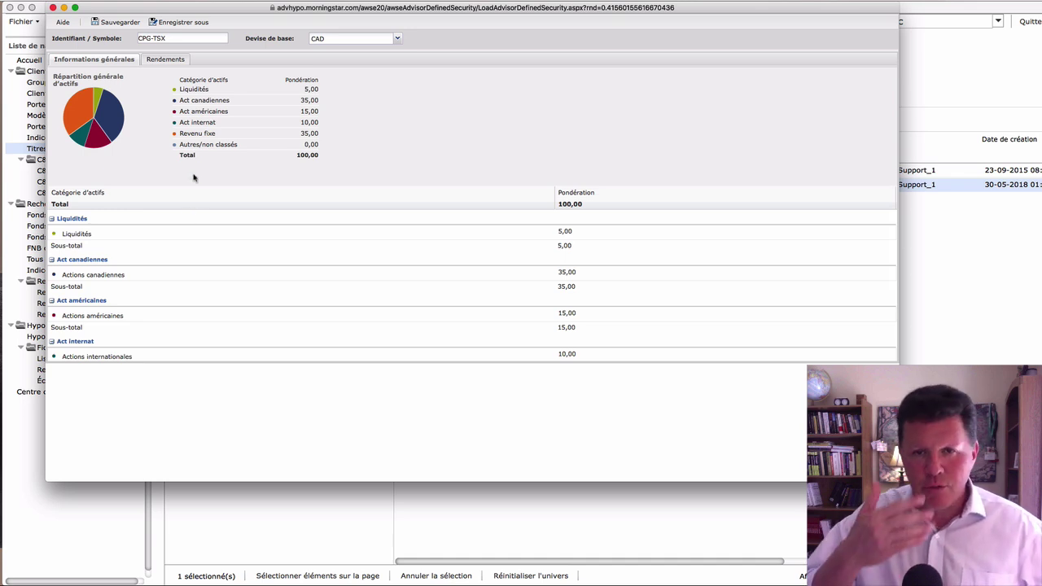
Examine the security's asset allocation, from cash and equities through fixed income to unclassified assets.
scroll(342, 323, down, 1)
scroll(269, 274, up, 1)
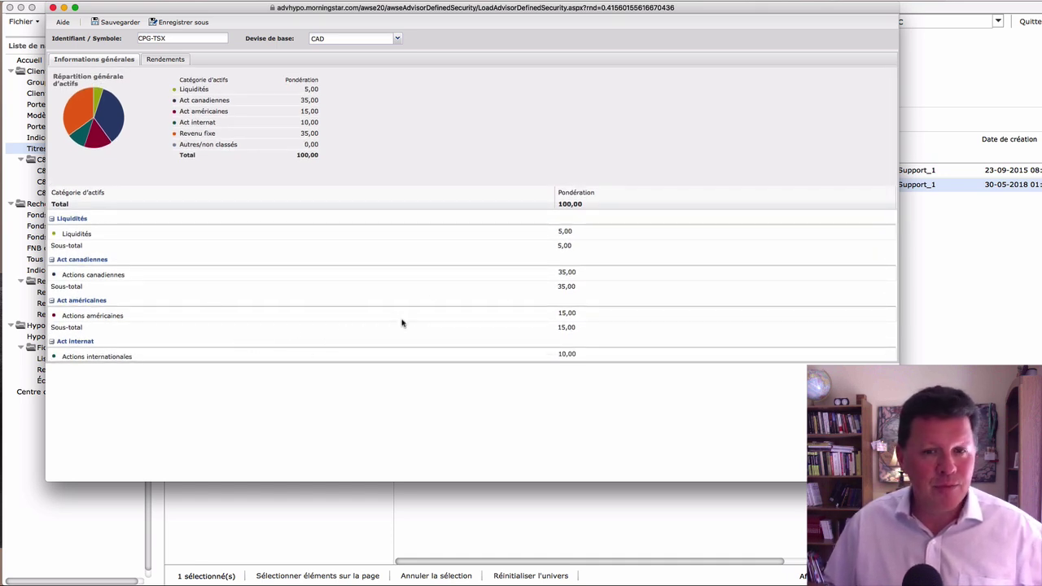
scroll(549, 320, down, 3)
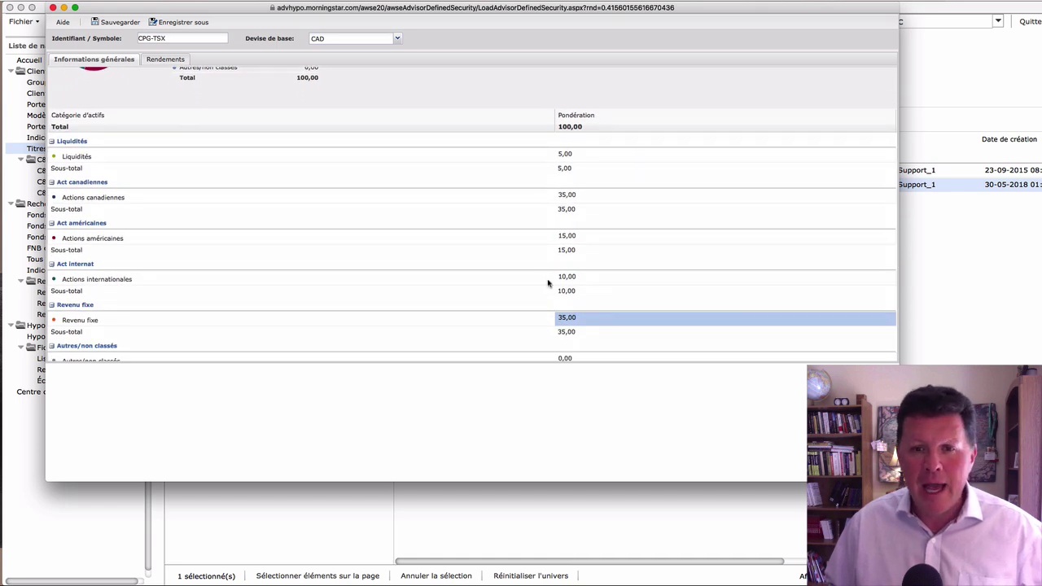
click(550, 282)
scroll(562, 284, down, 2)
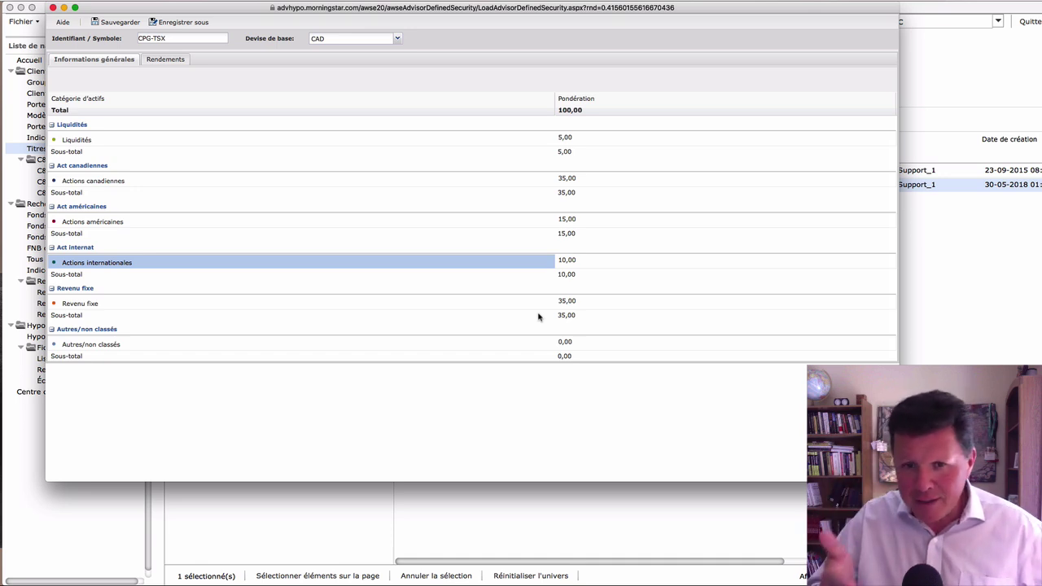
scroll(492, 329, up, 5)
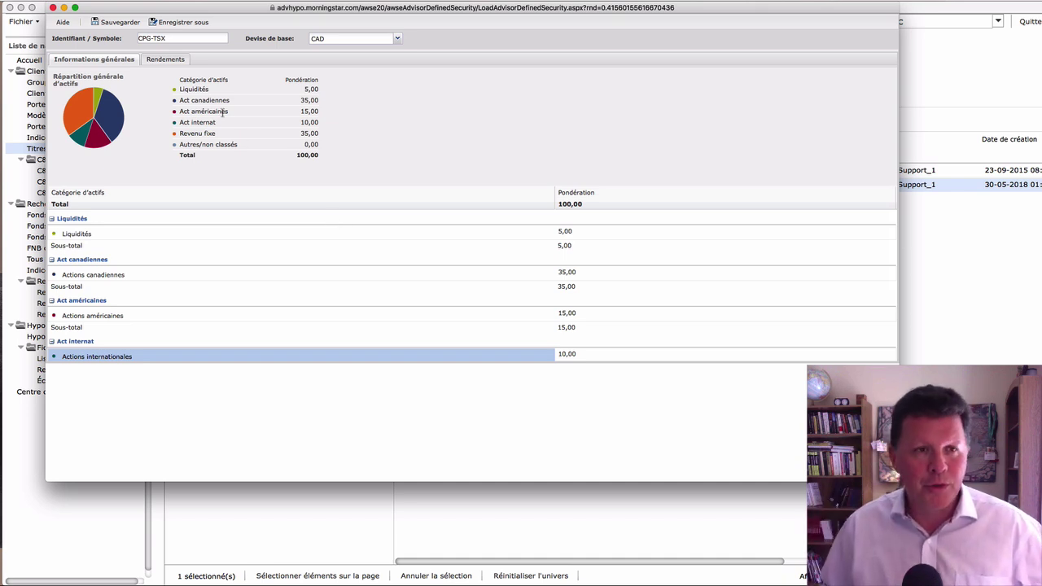
Review the security's monthly returns for 2013 through 2018, and save and close the security.
click(167, 61)
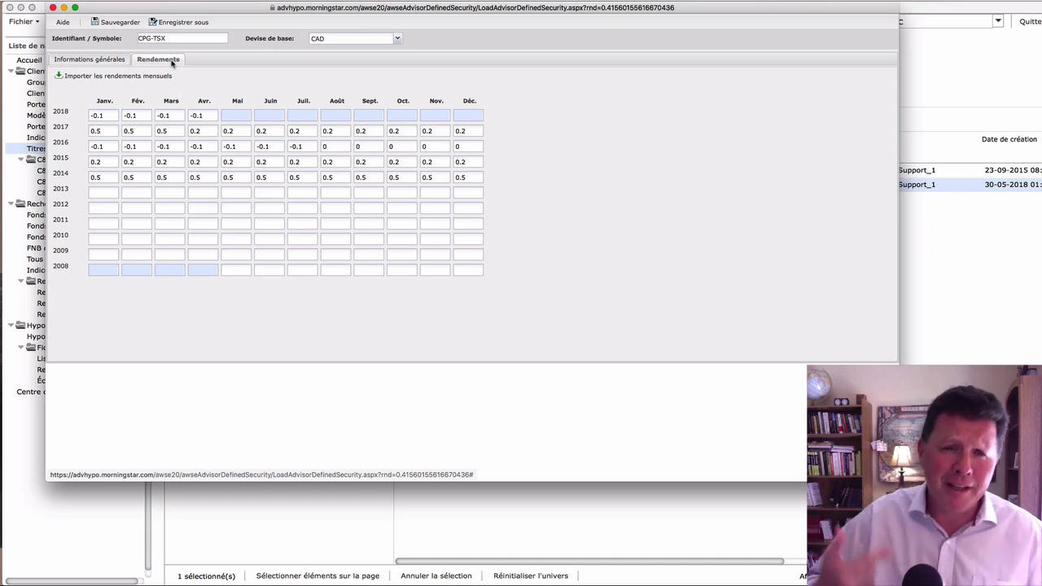
click(101, 189)
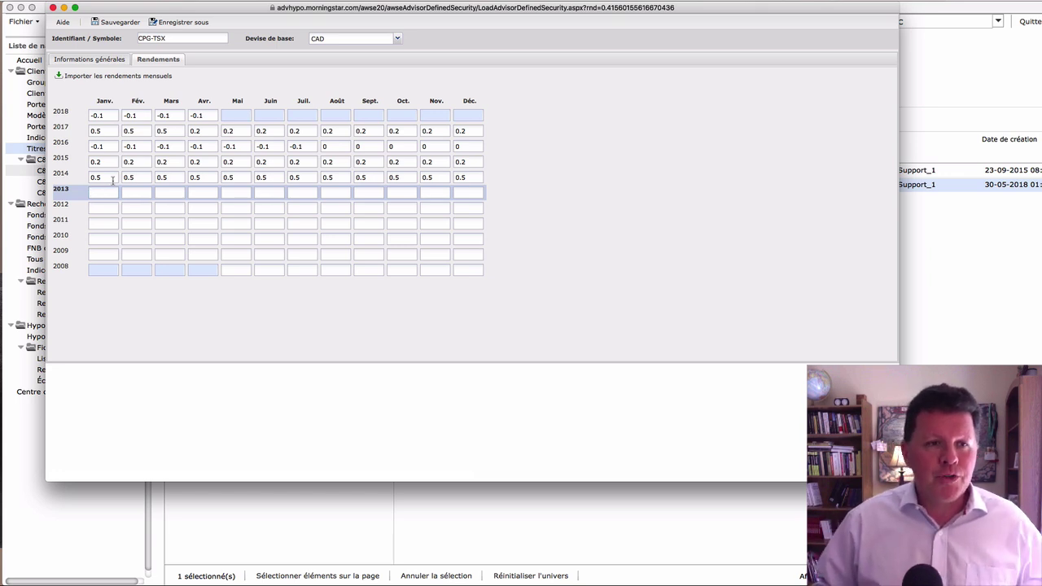
click(101, 178)
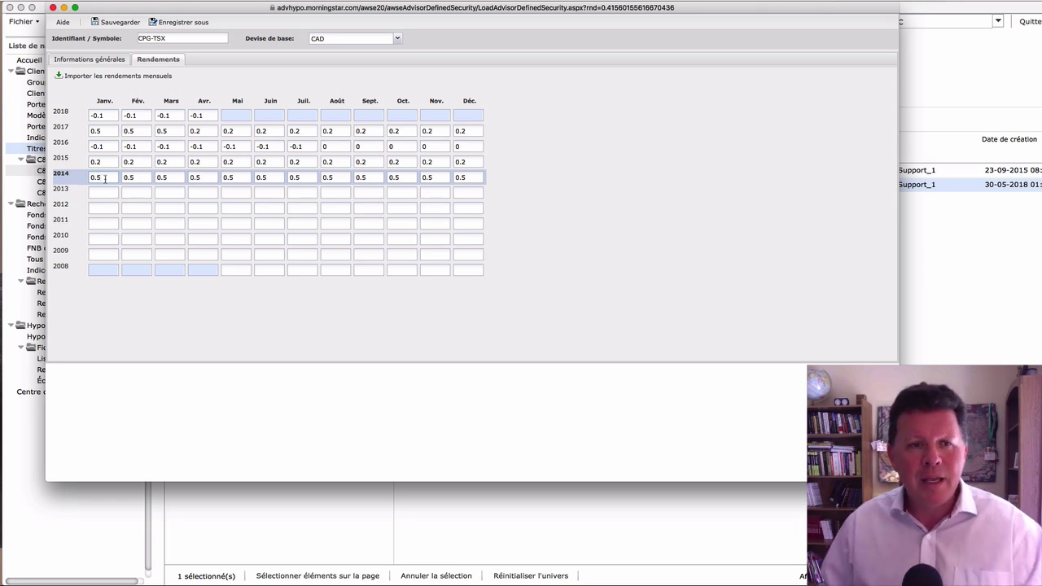
click(108, 161)
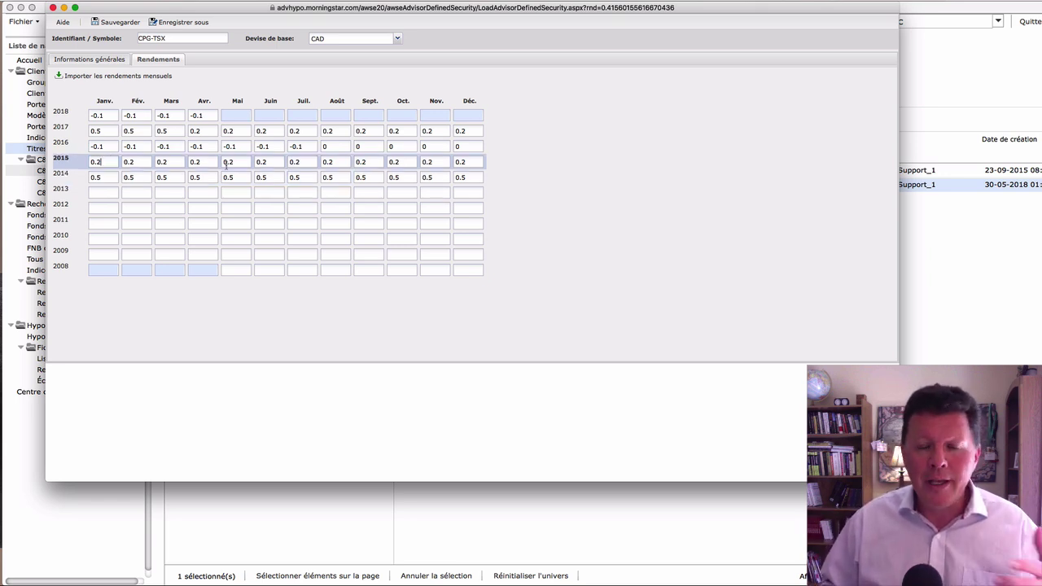
click(99, 147)
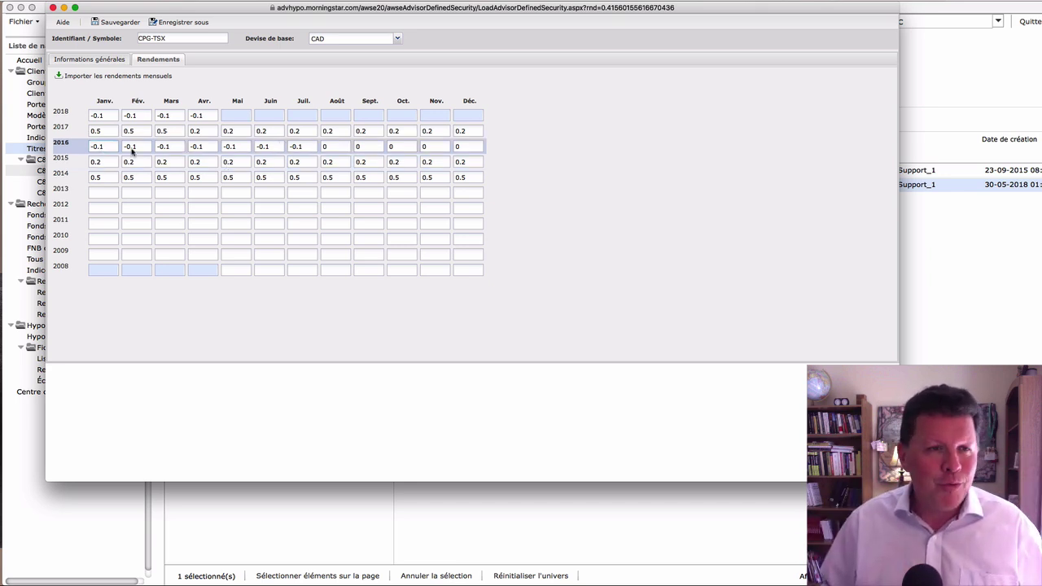
click(103, 132)
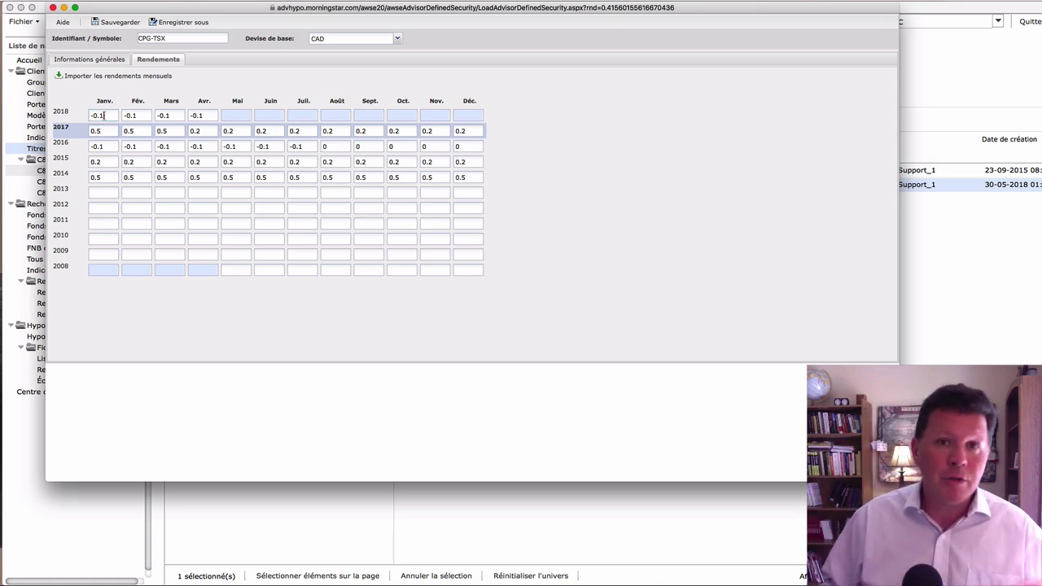
click(103, 116)
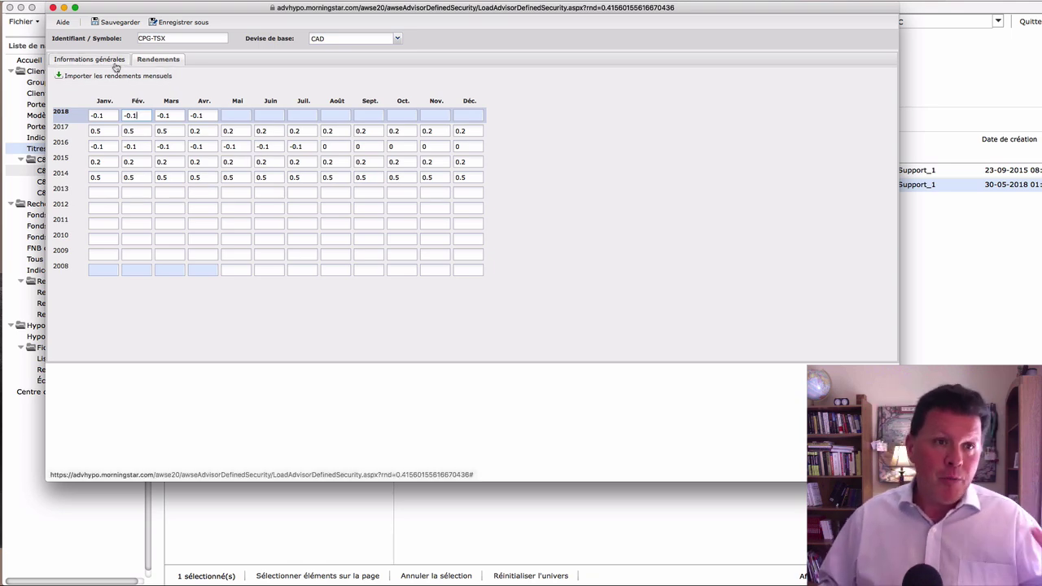
click(115, 23)
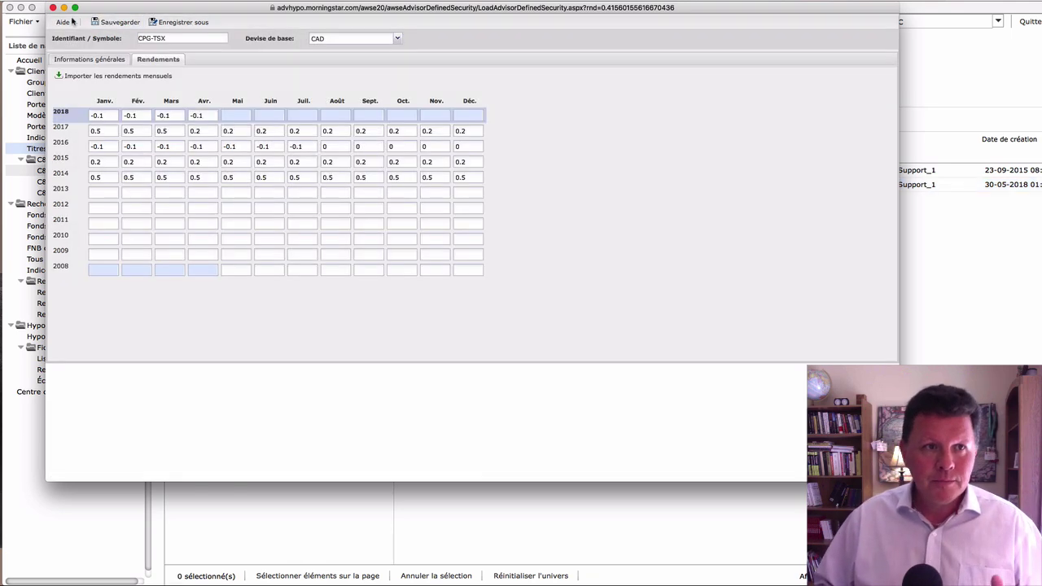
click(53, 8)
Open the investment growth chart for FOND INTERNE - ÉQUILIBRÉ with the Portefeuille(s) option and enlarge the chart window.
click(184, 184)
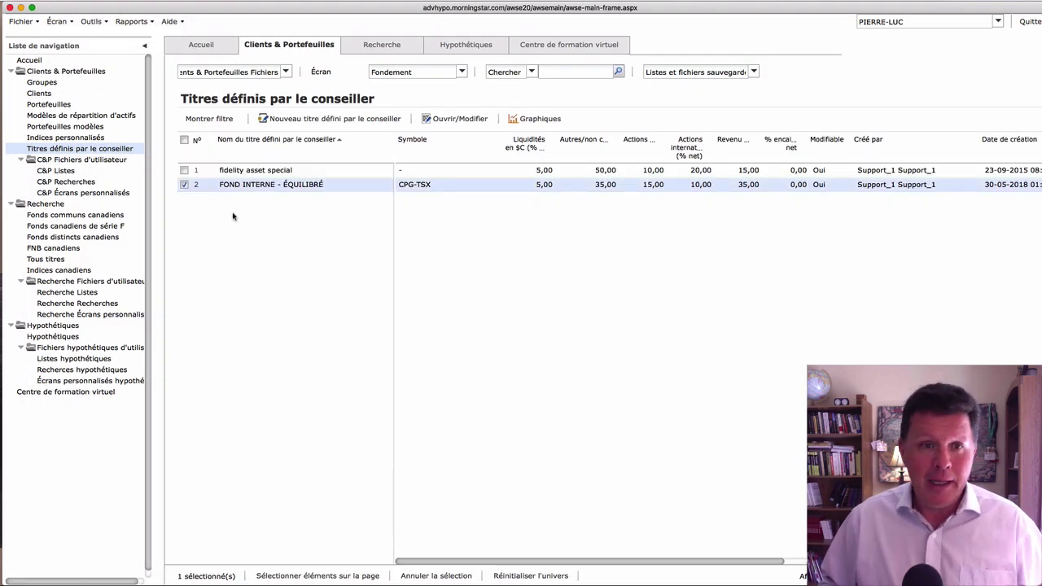
click(532, 120)
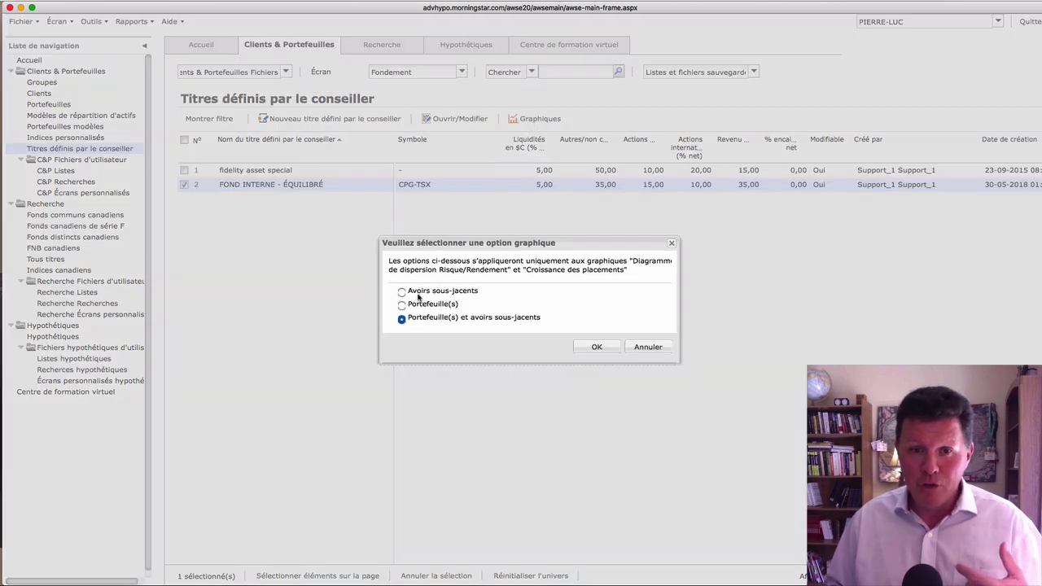
click(402, 305)
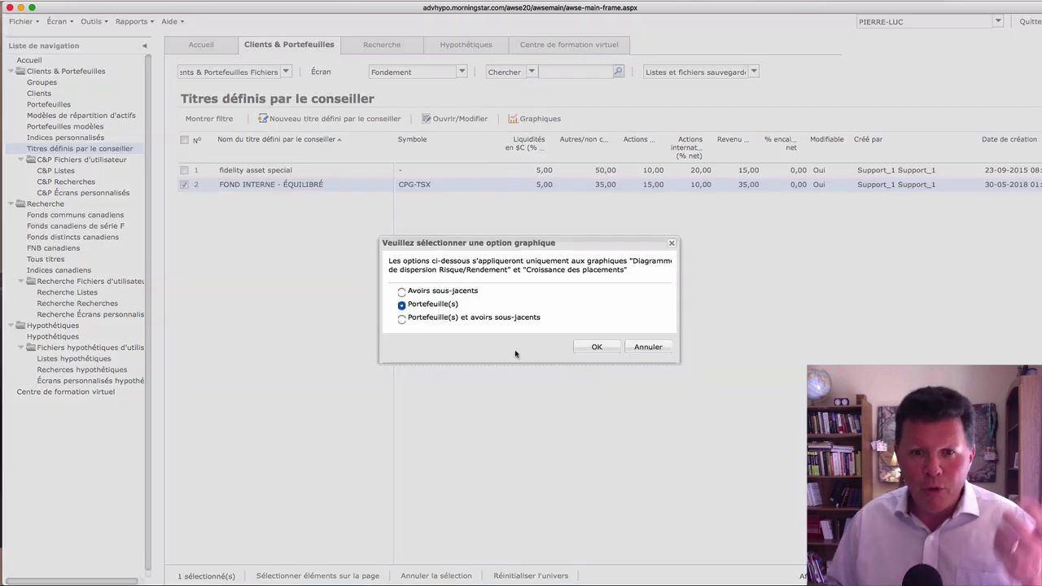
click(586, 352)
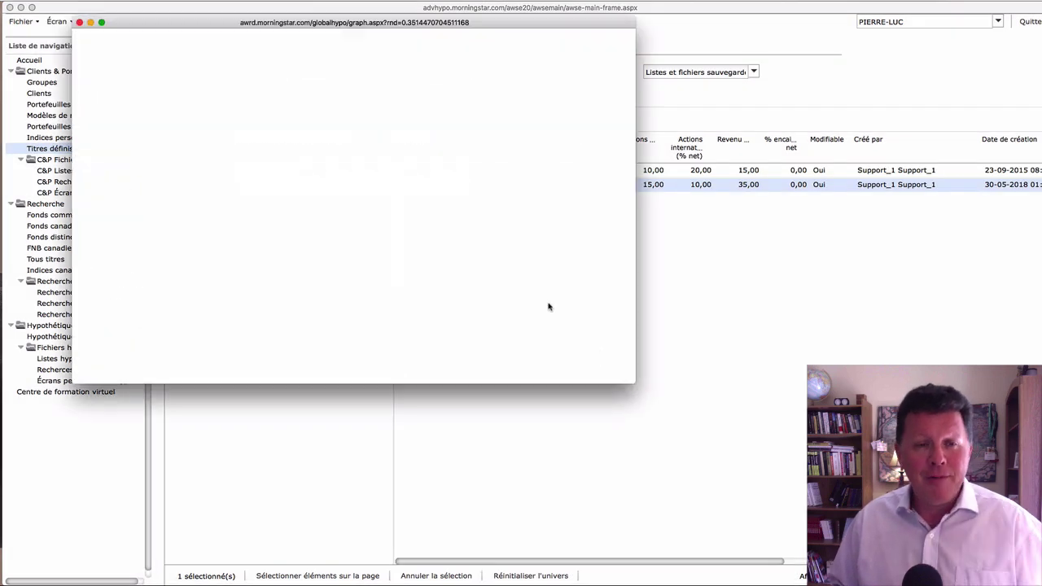
drag(187, 24, 150, 9)
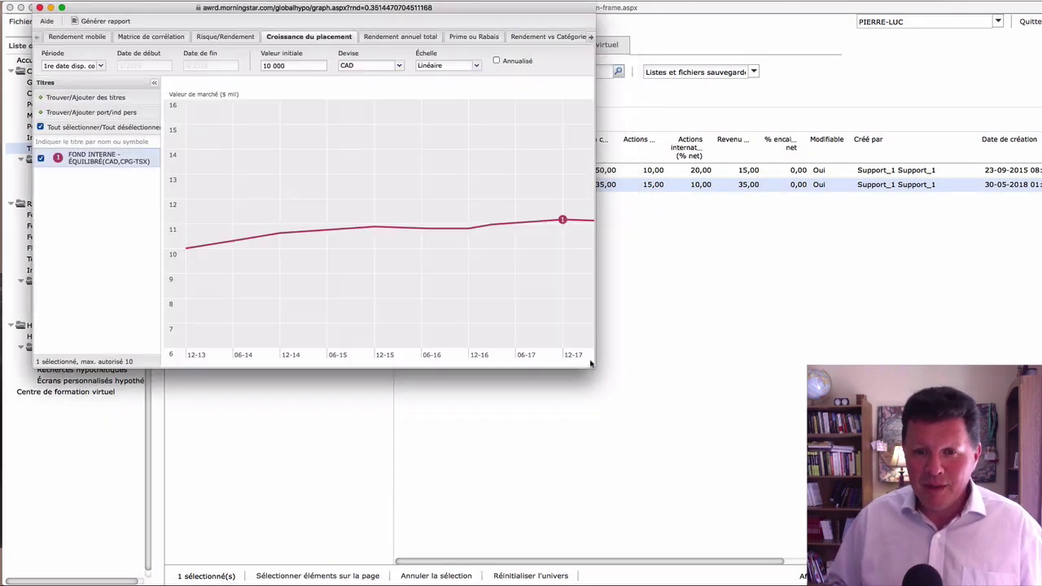
drag(594, 367, 926, 547)
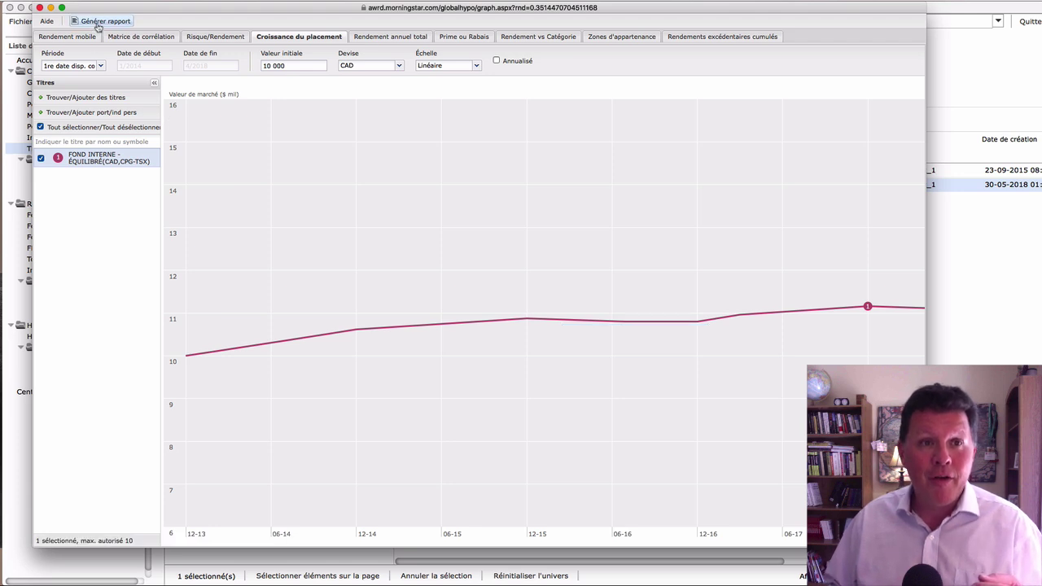
Compare the fund's risk and return with the Moyenne CPG 5 années (obligations) benchmark, inspect its data point, and close the charts.
click(204, 41)
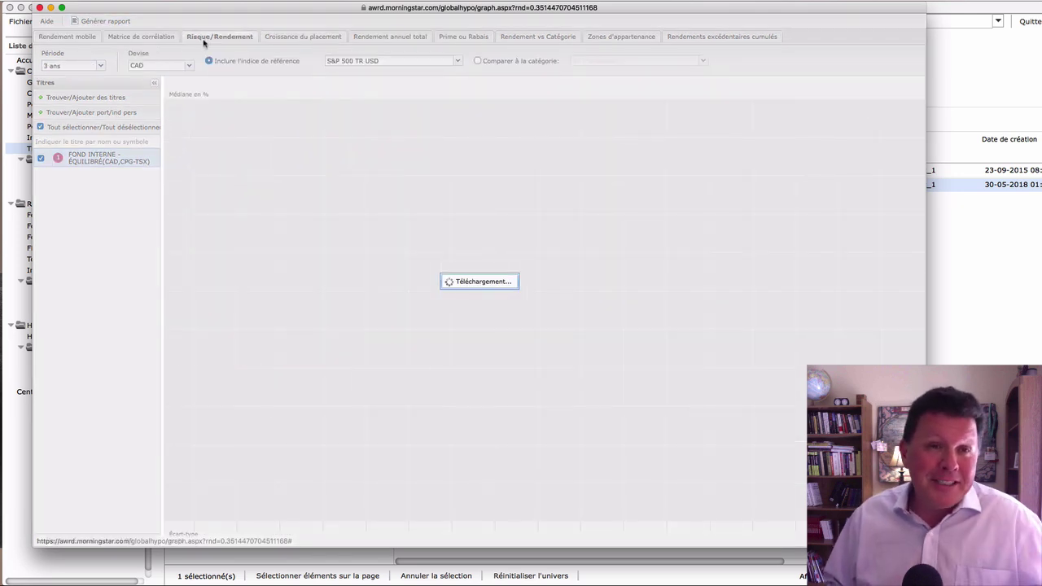
drag(260, 12, 227, 11)
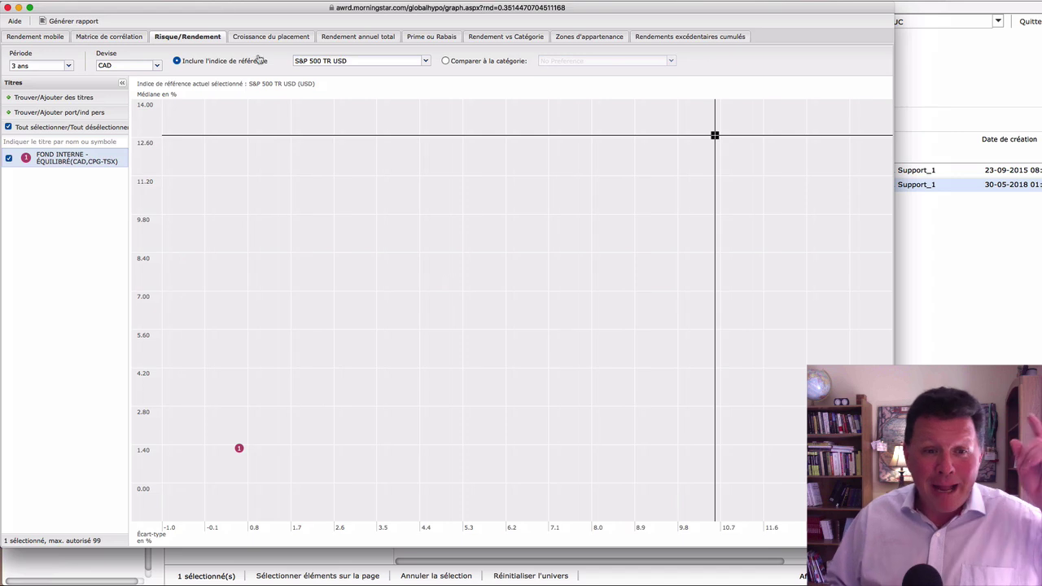
click(426, 62)
click(361, 197)
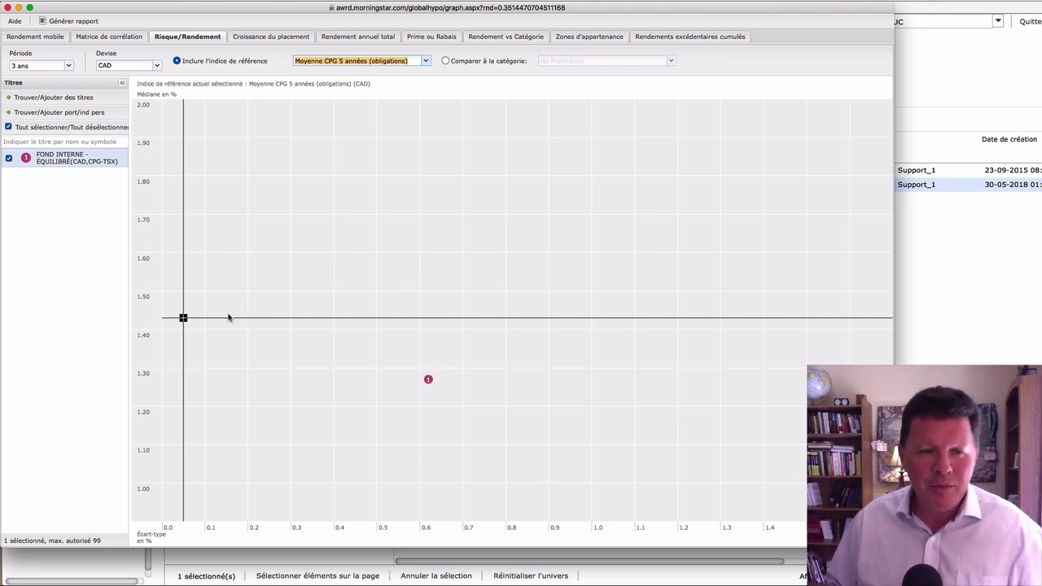
scroll(163, 316, up, 2)
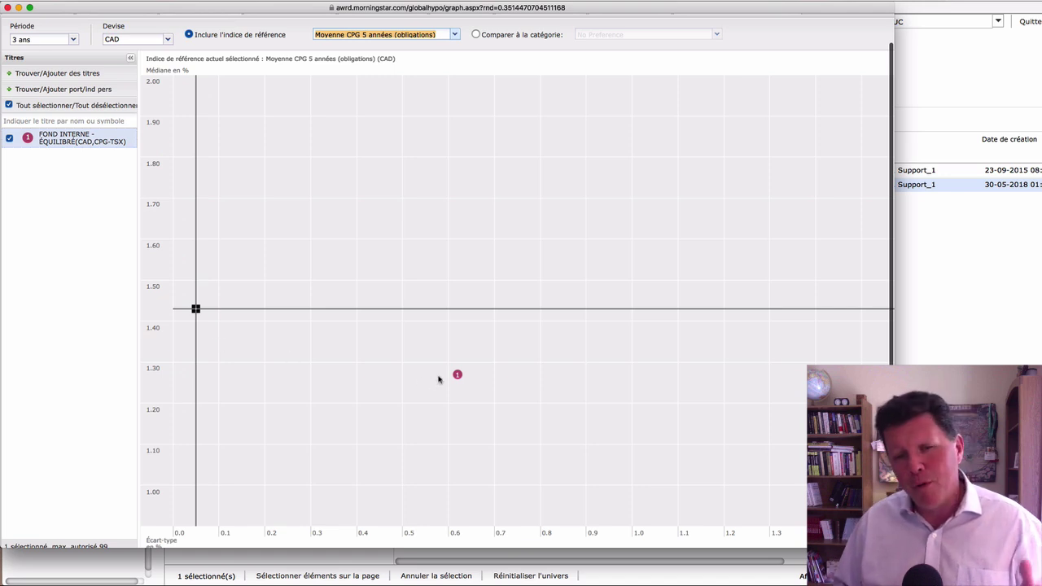
mouse_move(458, 376)
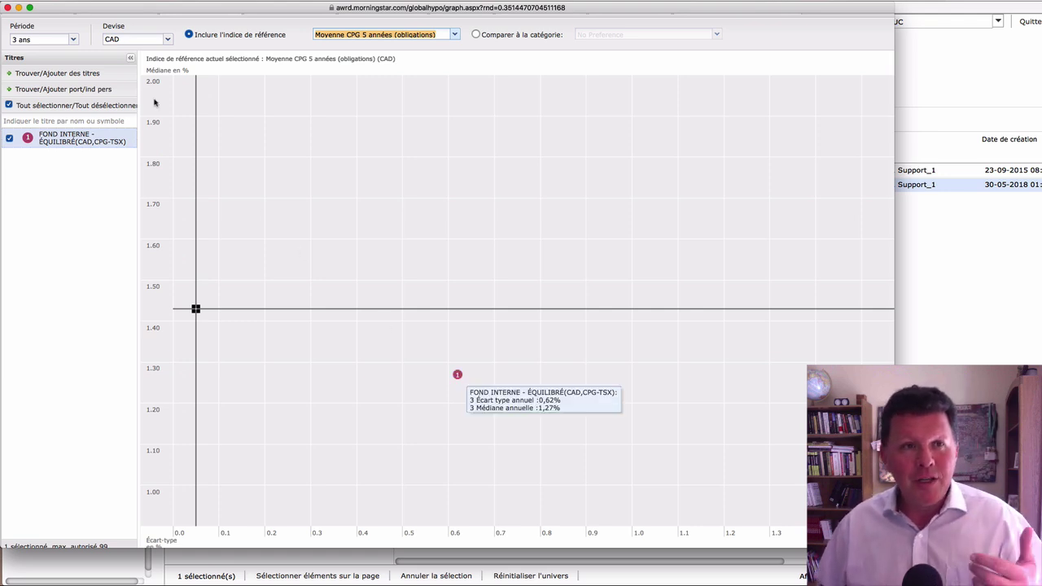
drag(125, 7, 186, 7)
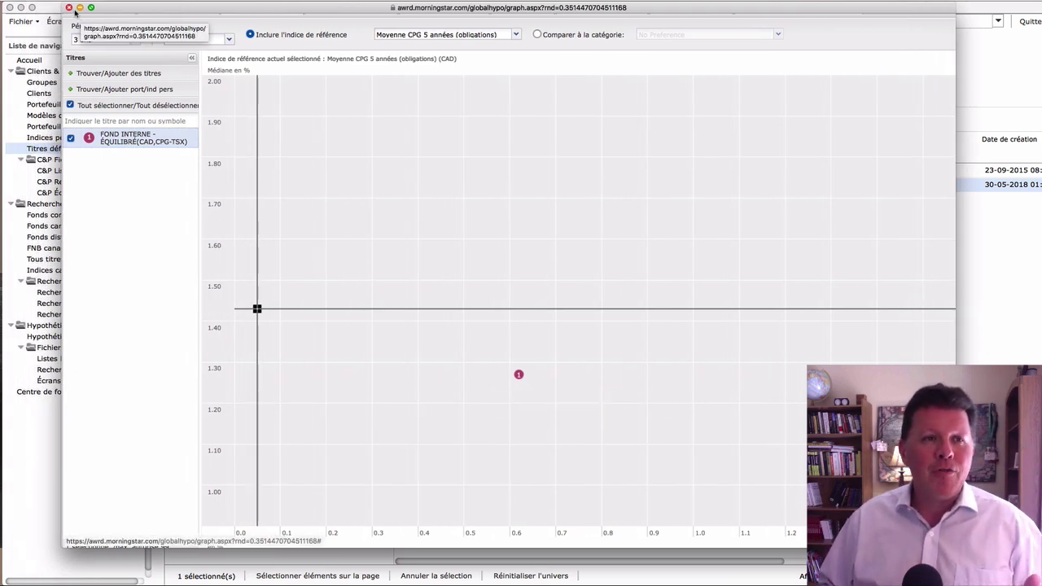
click(70, 8)
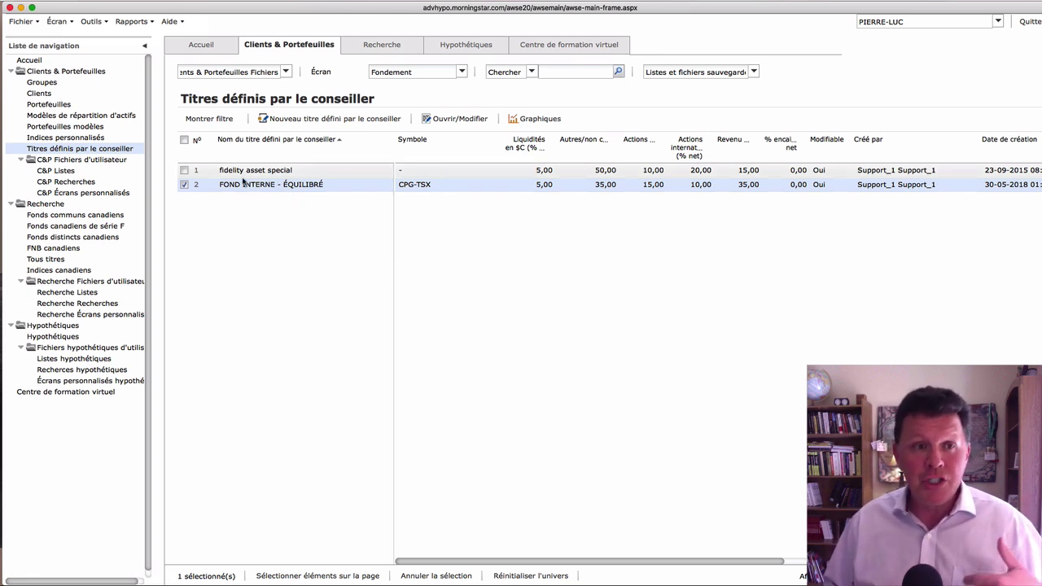
Start a new portfolio, collapse its illustration area and add the Canadian mutual fund Fidelity act américaines - ciblé E2T5.
click(43, 108)
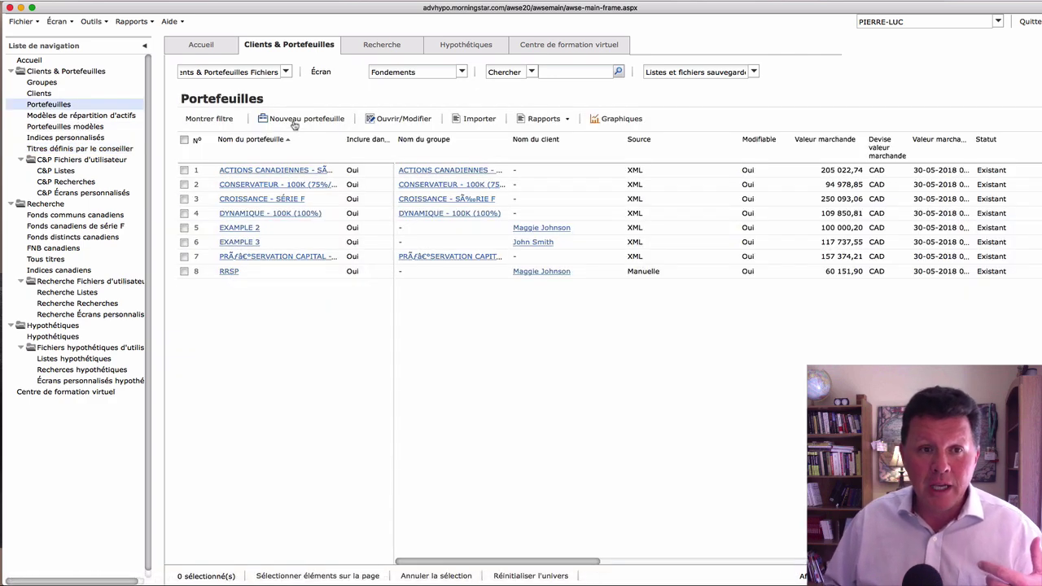
click(301, 119)
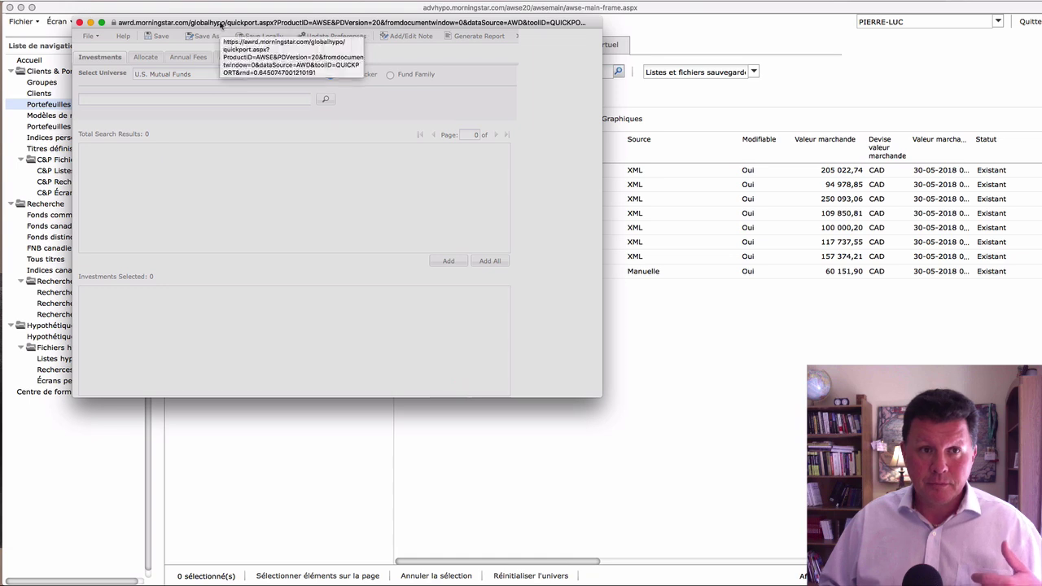
drag(221, 32, 222, 18)
drag(601, 381, 777, 457)
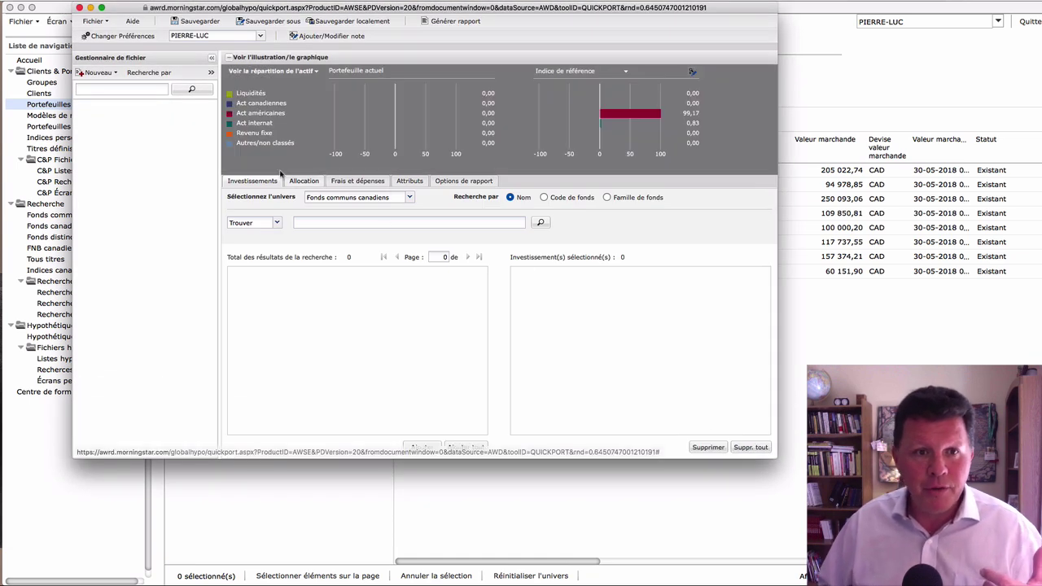
click(230, 57)
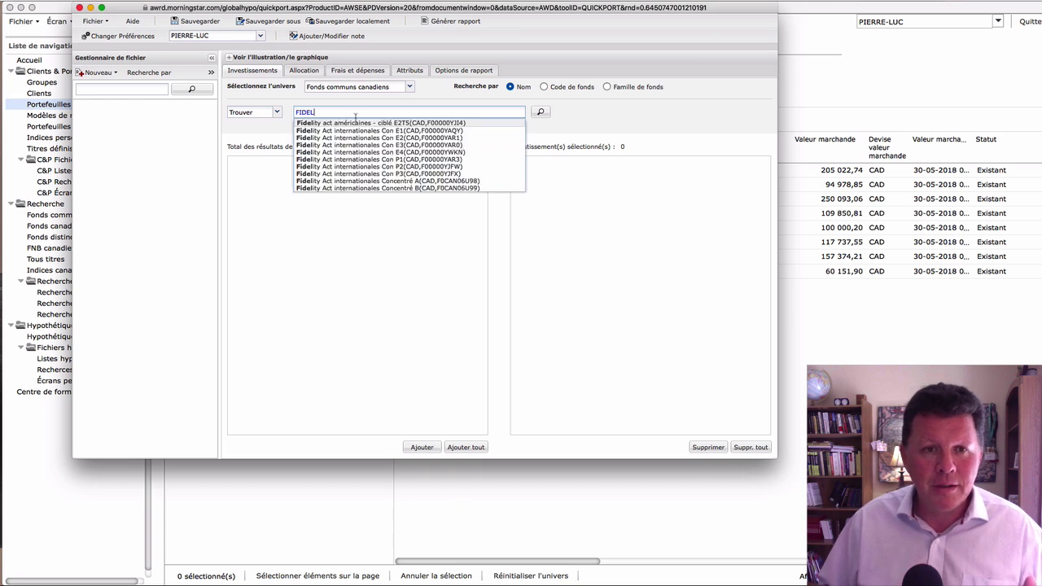
click(343, 123)
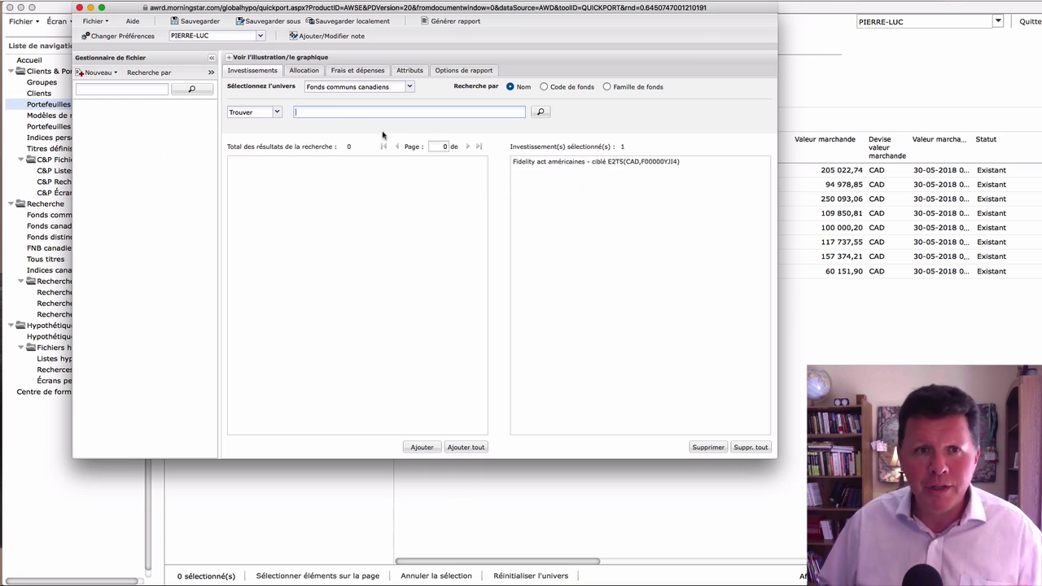
Add FOND INTERNE - ÉQUILIBRÉ from the Titres définis par le conseiller universe to the portfolio's selected investments.
click(409, 88)
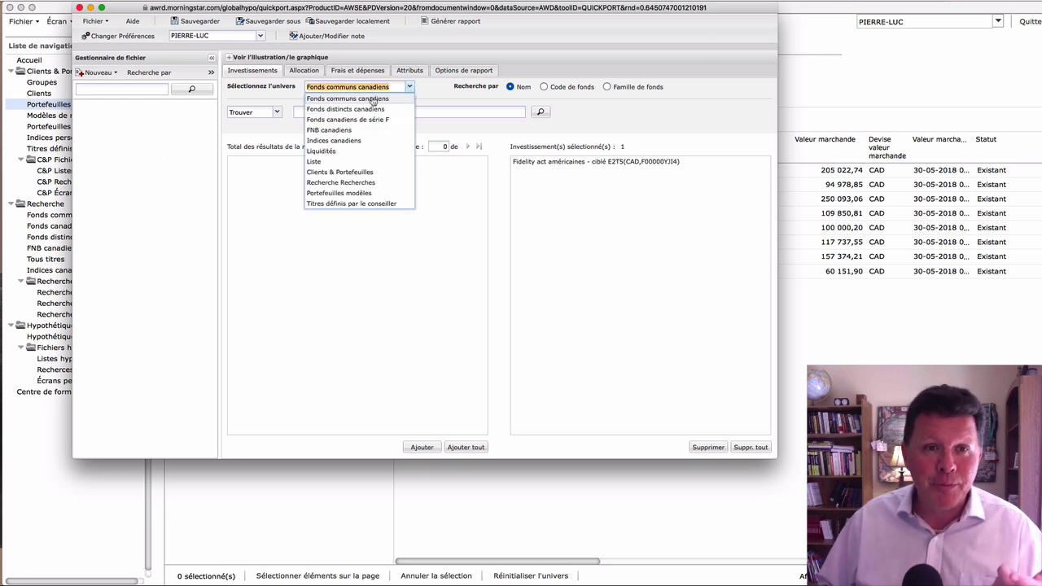
click(347, 204)
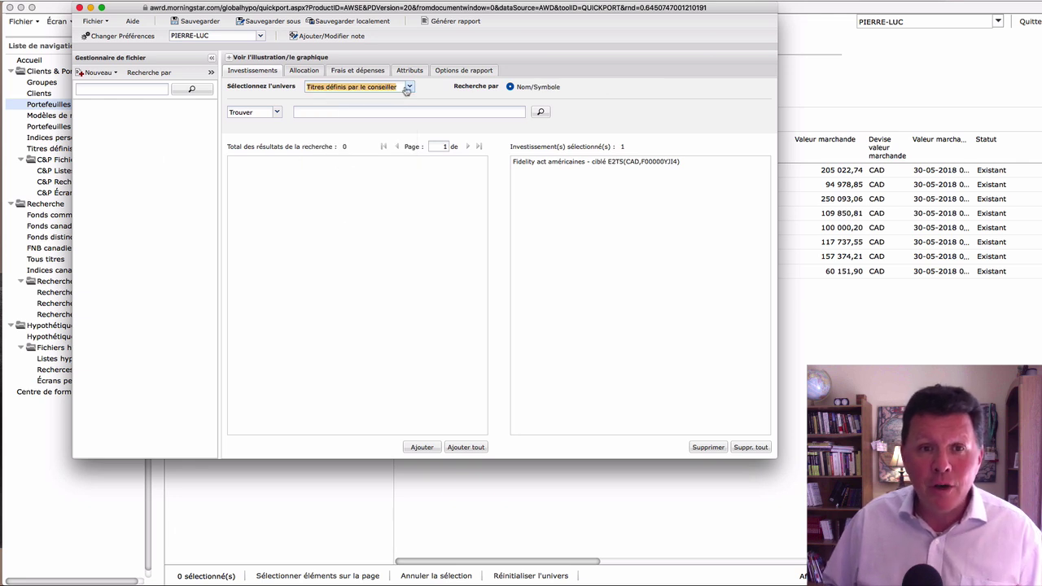
click(540, 112)
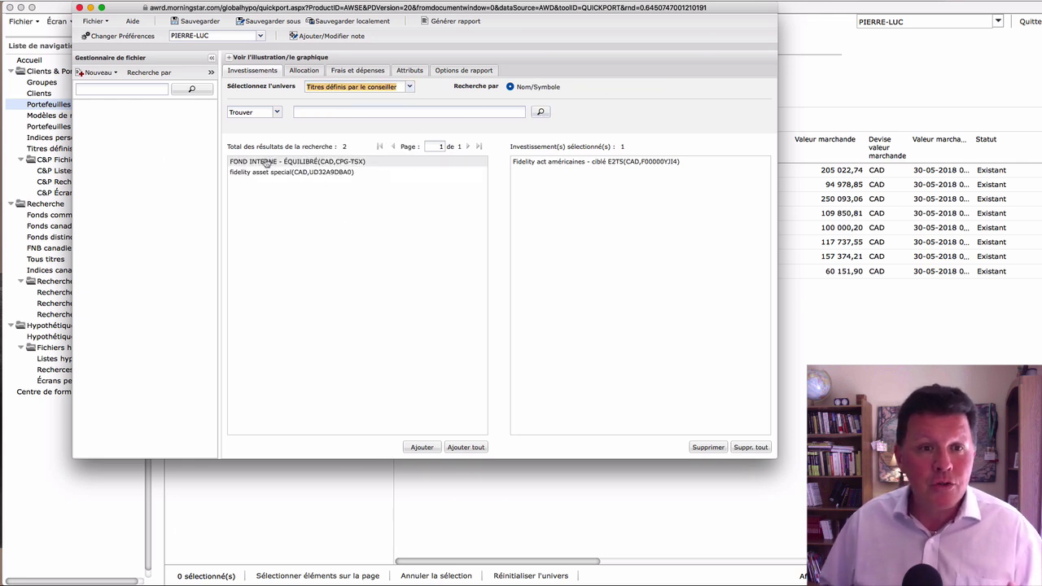
click(267, 163)
click(421, 446)
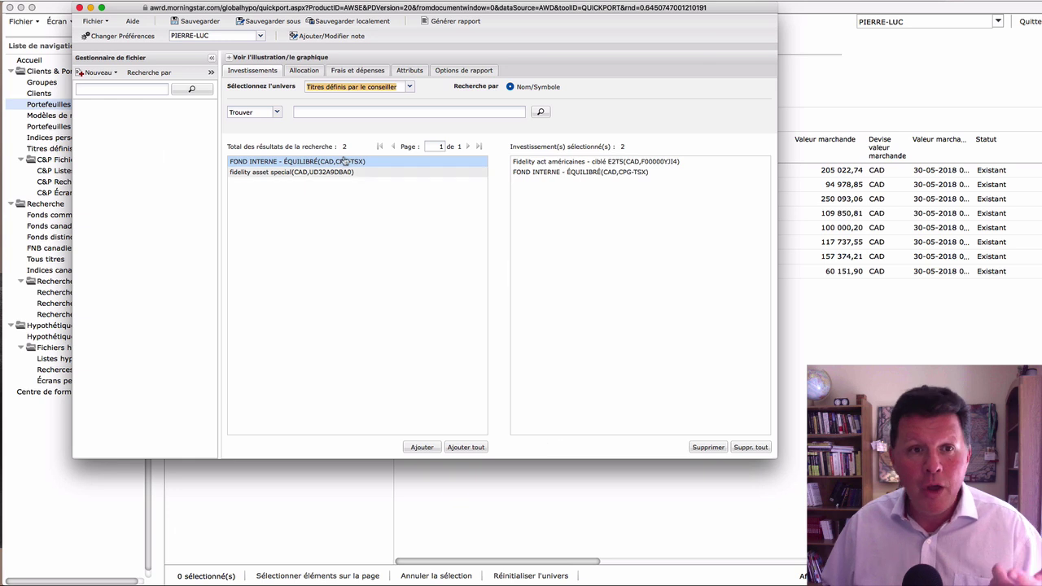
Set the allocation amount of FOND INTERNE - ÉQUILIBRÉ to 5 000 CAD.
click(304, 70)
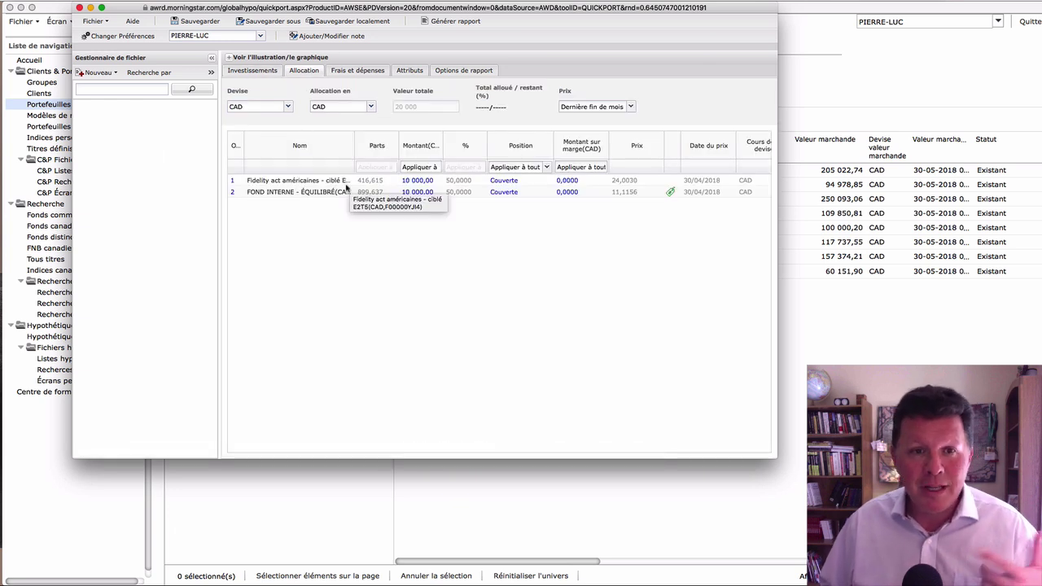
click(409, 194)
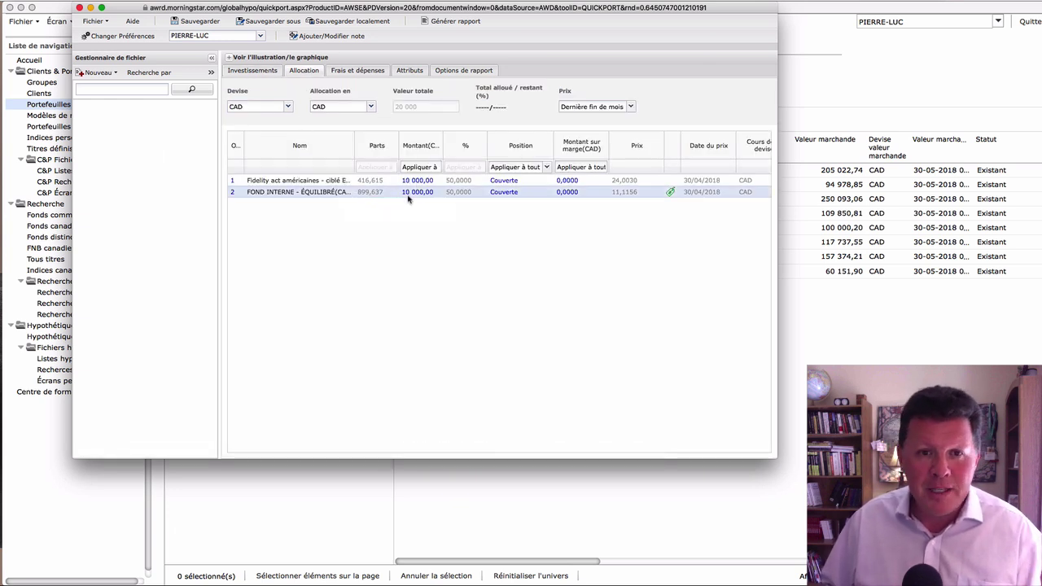
key(Return)
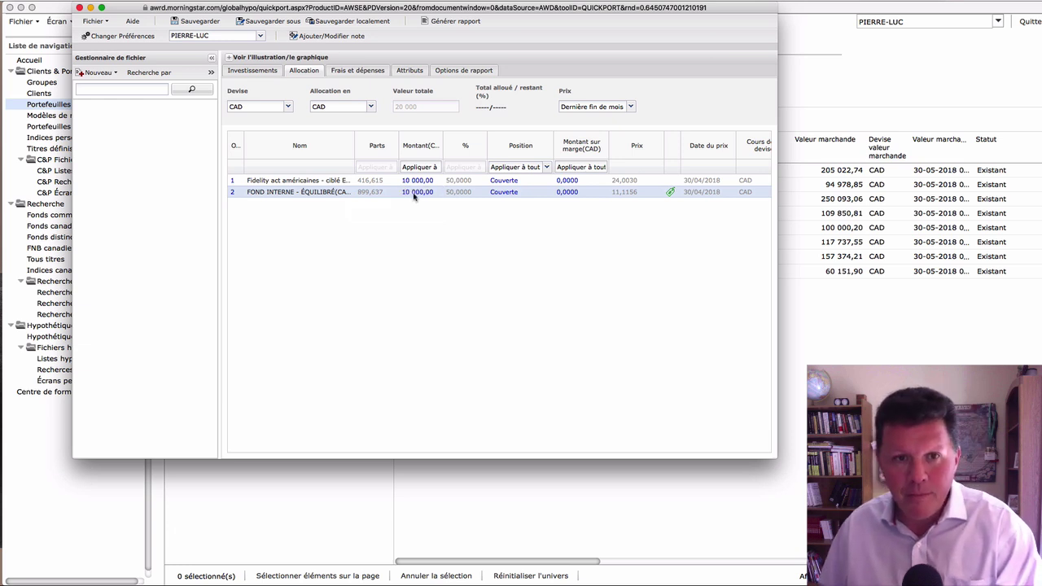
click(414, 194)
text(5000)
key(Tab)
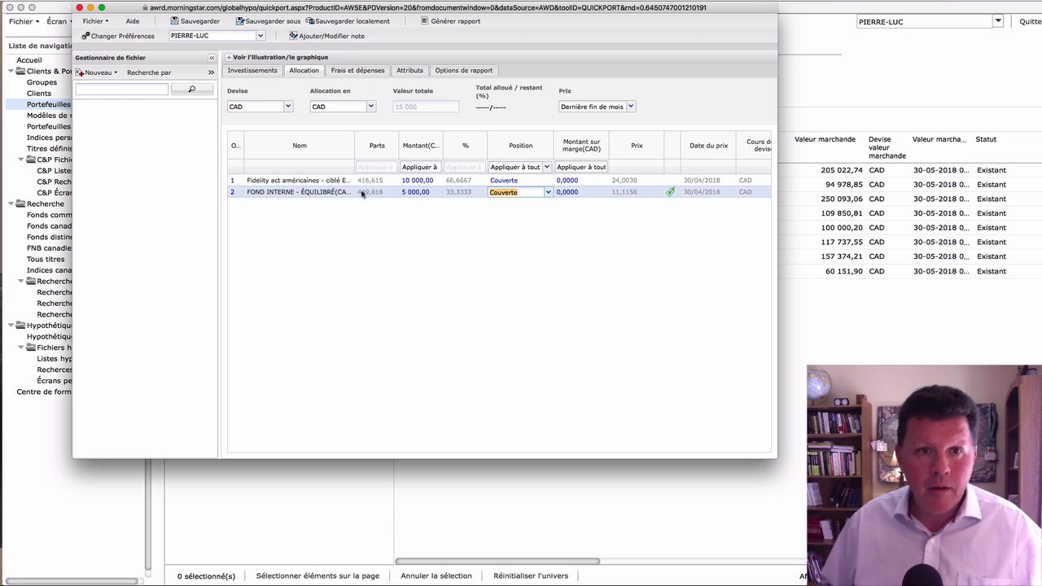
Check the portfolio's fees and attributes, save it as a model named TEST1, and close the portfolio window.
click(354, 71)
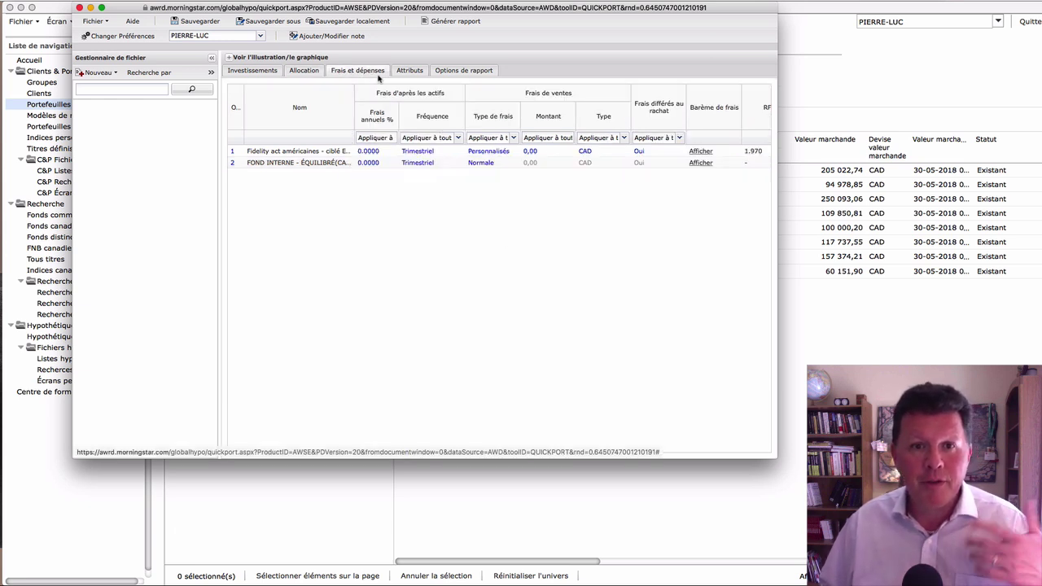
click(405, 72)
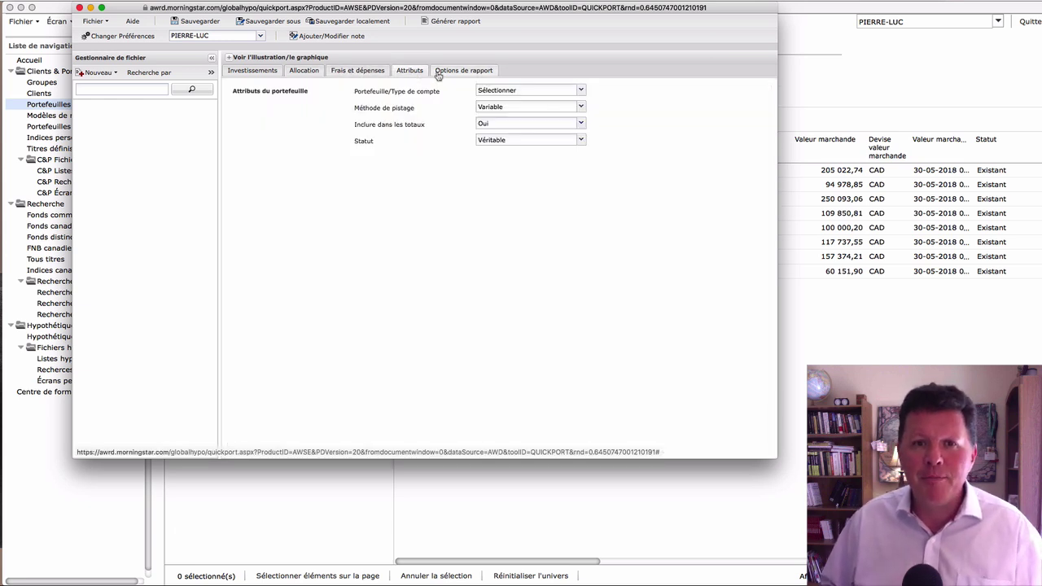
click(193, 21)
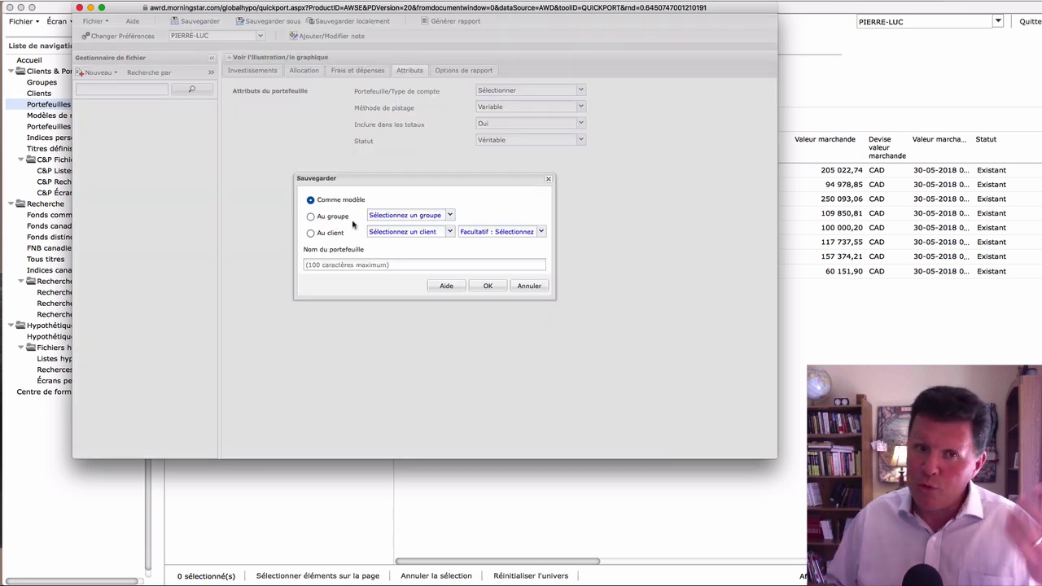
click(356, 264)
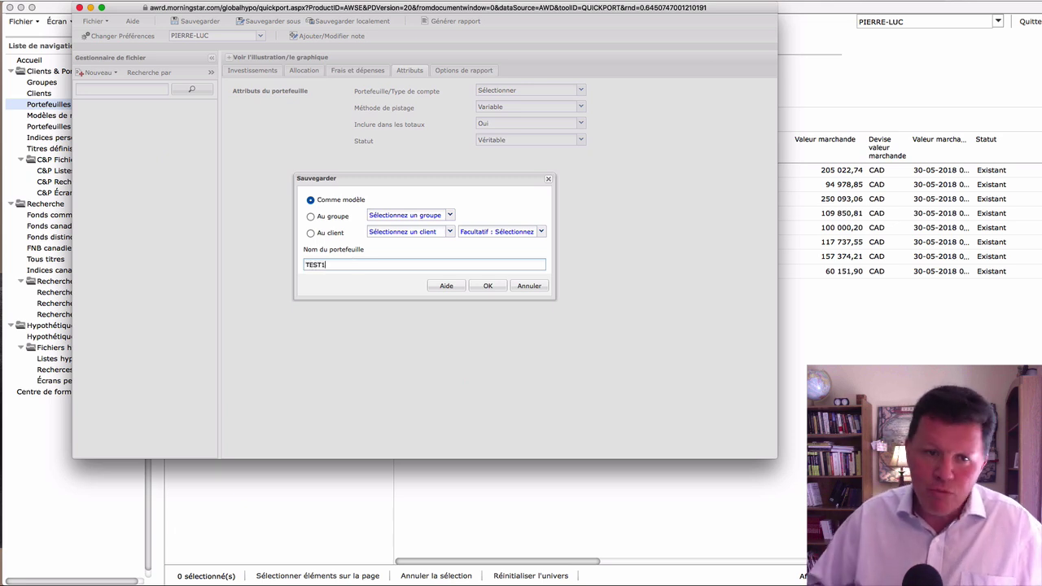
click(487, 286)
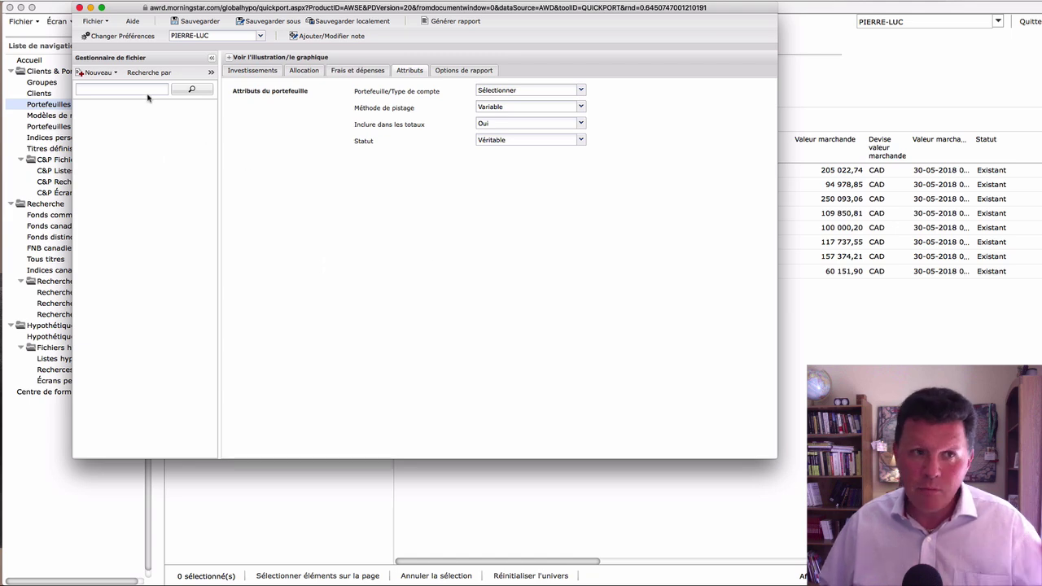
click(79, 8)
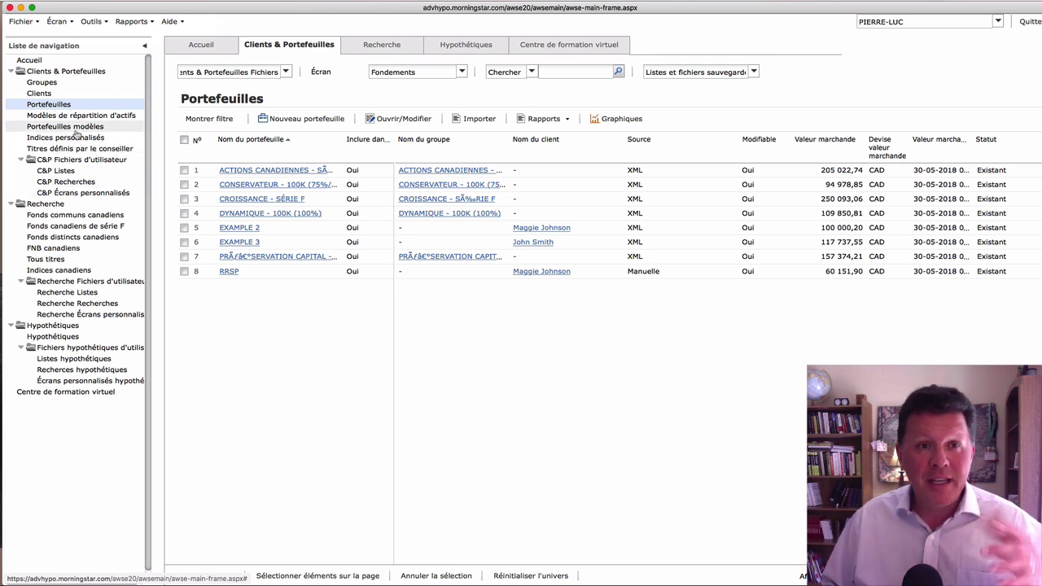
Open TEST1 from the model portfolios, review its holdings, and return to the model portfolio list.
click(57, 127)
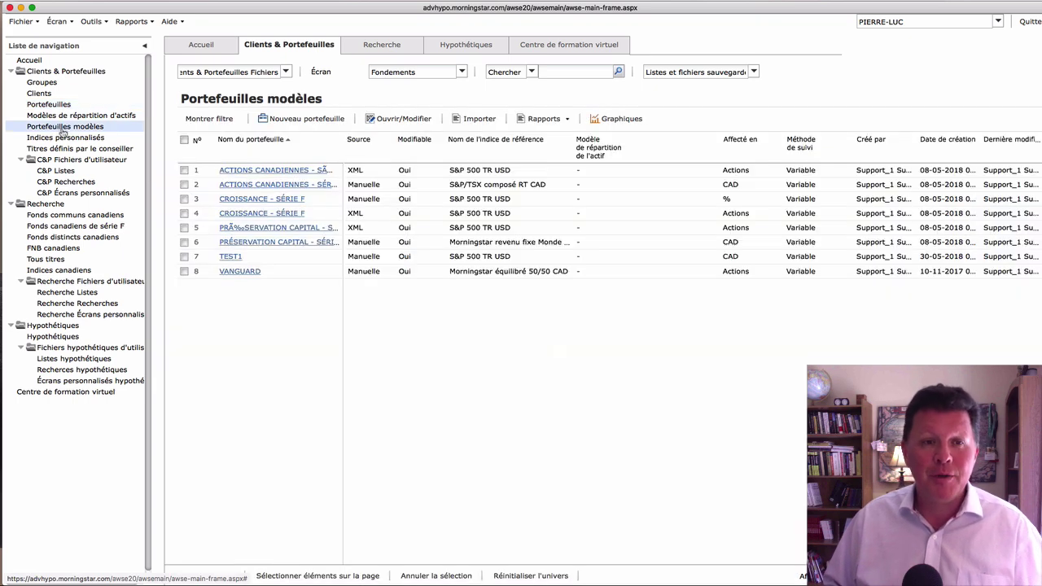
click(229, 258)
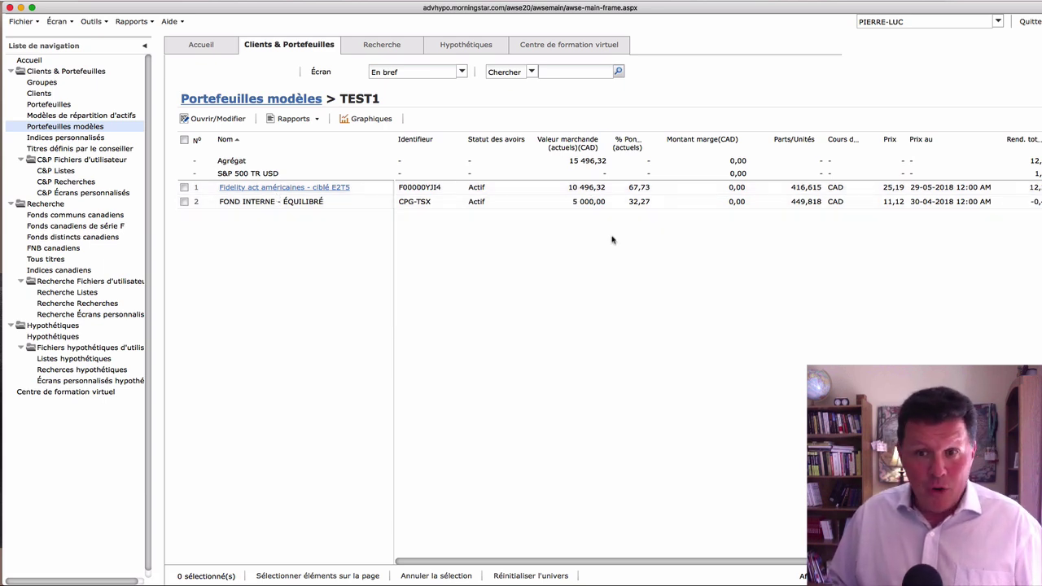
click(281, 104)
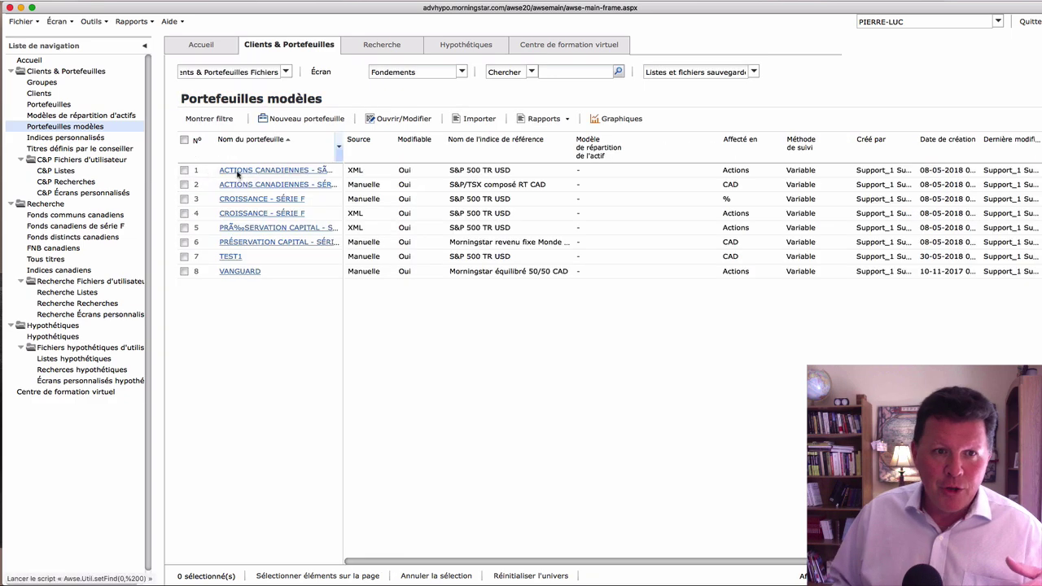
View TEST1's investment growth chart with the Portefeuille(s) option in an enlarged window, and close the chart.
click(184, 257)
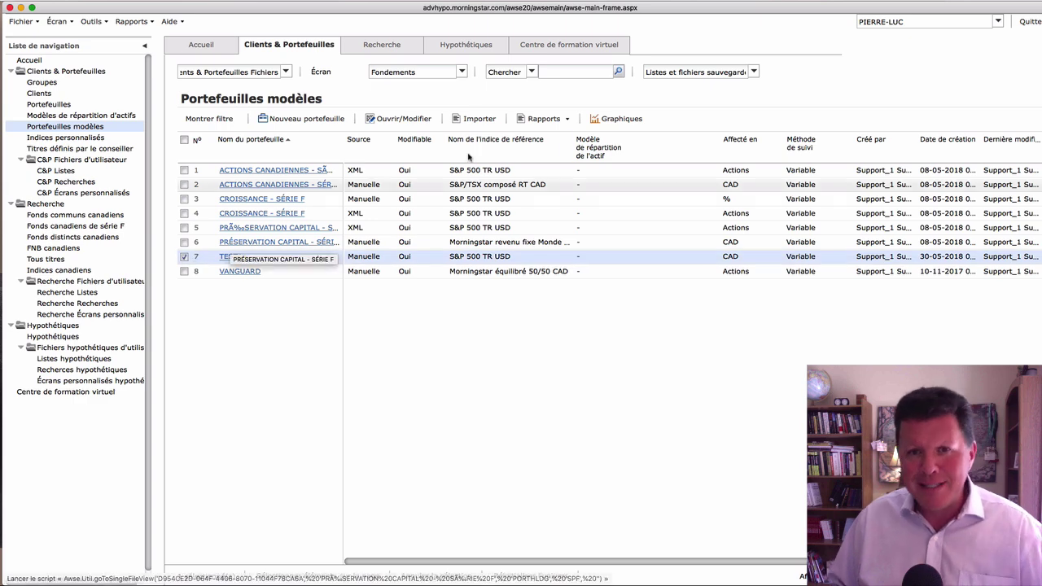
click(608, 121)
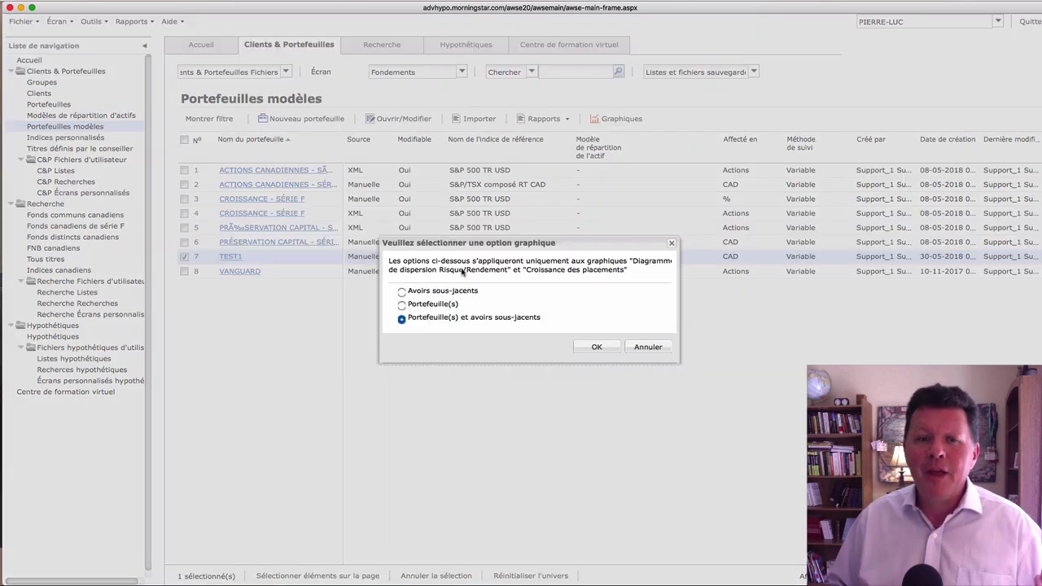
click(401, 305)
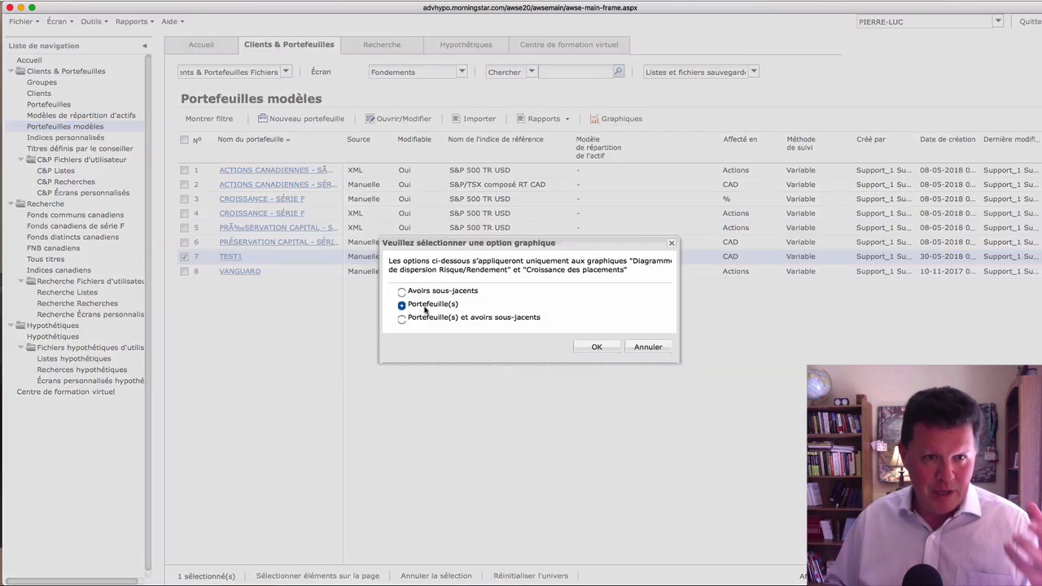
click(596, 346)
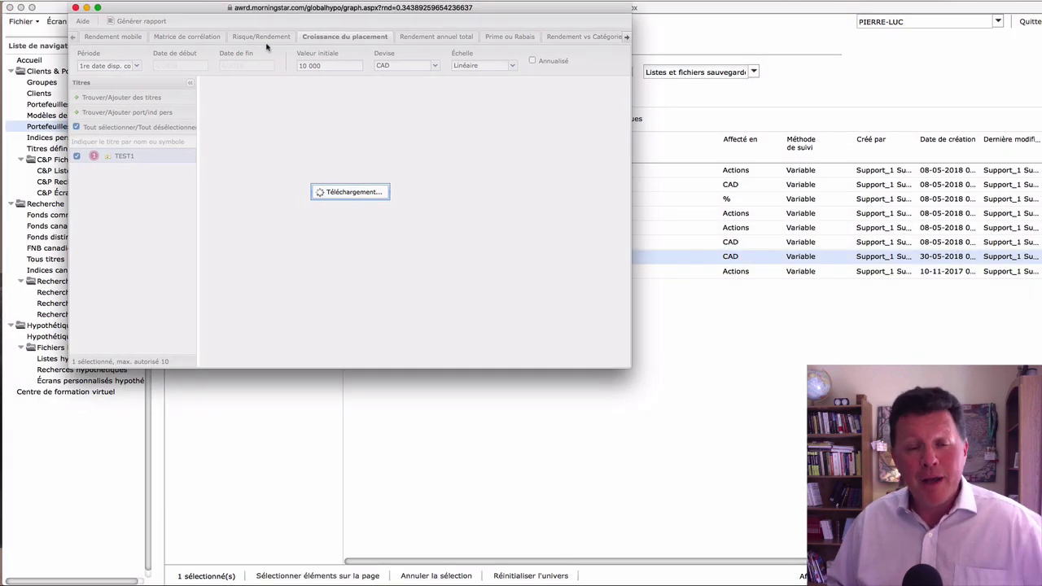
drag(631, 367, 805, 418)
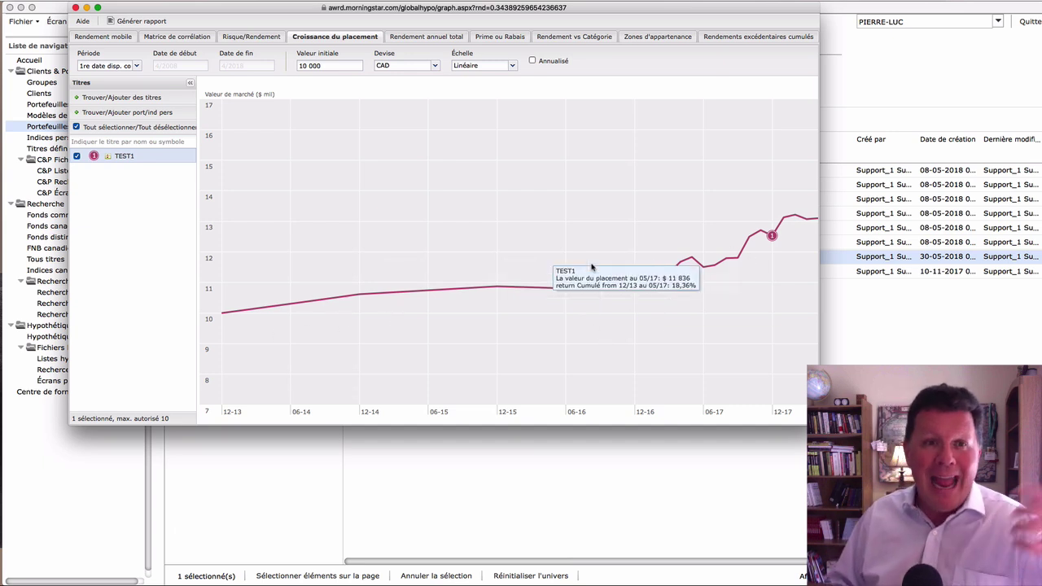
click(75, 7)
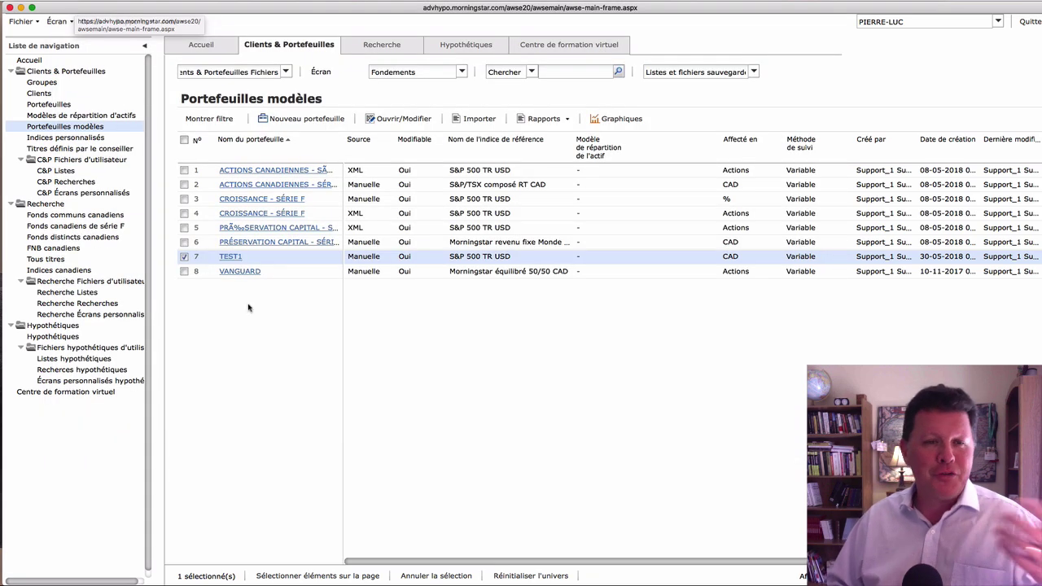